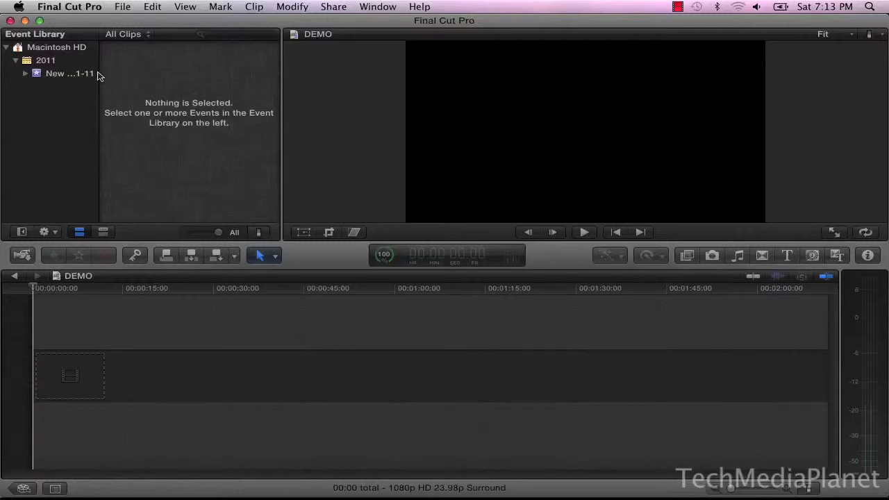
Switch the timeline to the Project Library and browse the list of projects.
left_click(123, 7)
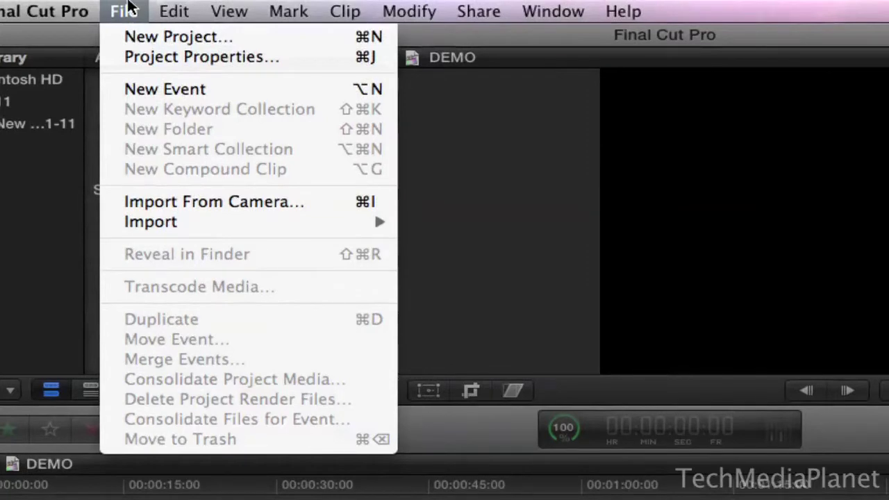
left_click(128, 9)
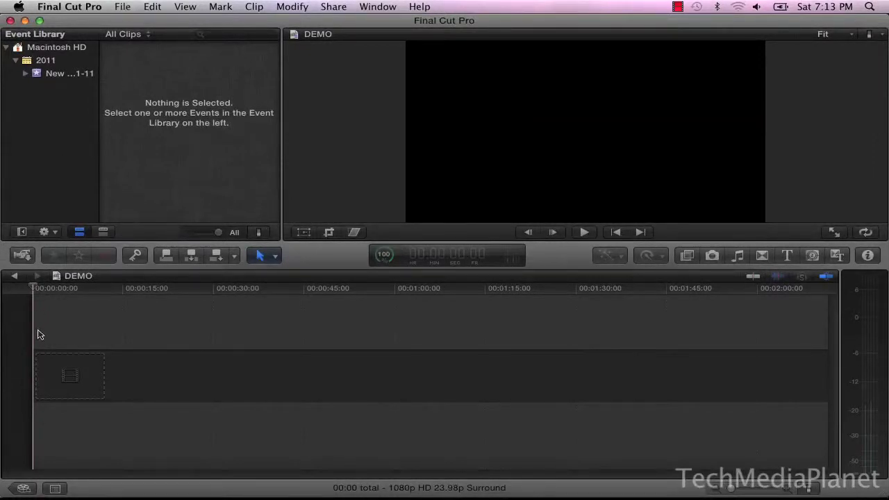
left_click(24, 489)
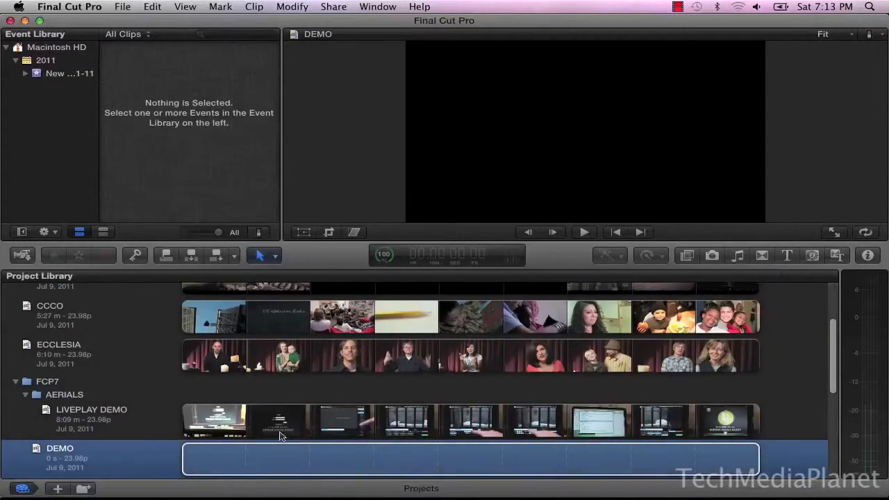
scroll(303, 434, "up", 3)
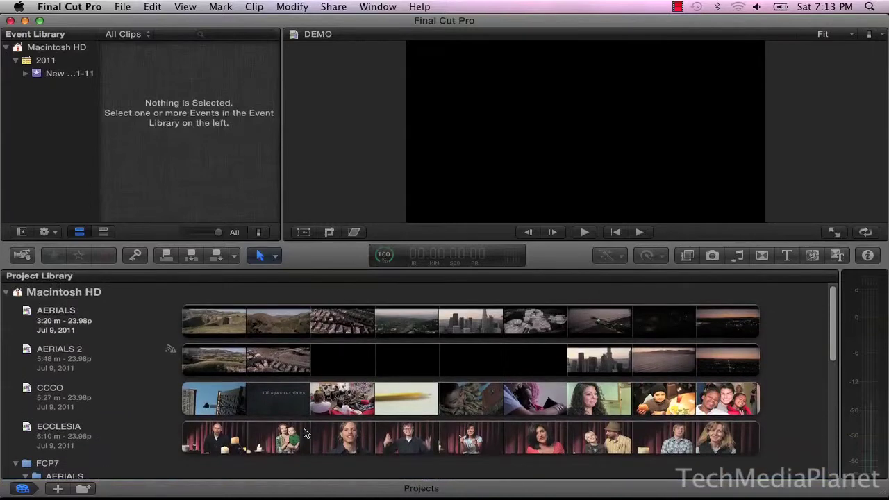
scroll(304, 433, "down", 10)
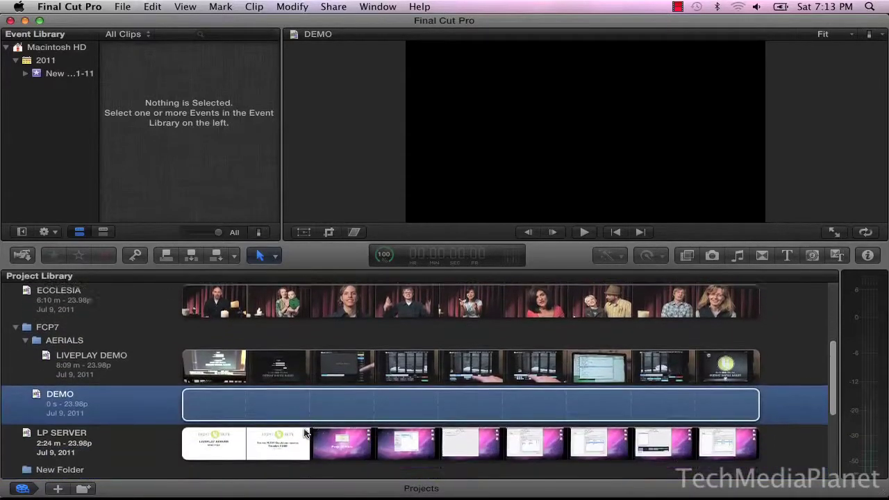
scroll(303, 433, "down", 2)
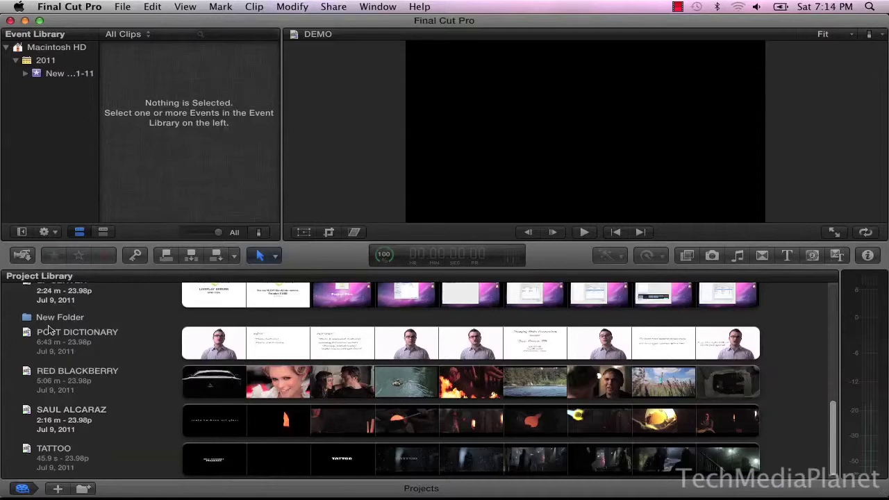
scroll(291, 353, "up", 5)
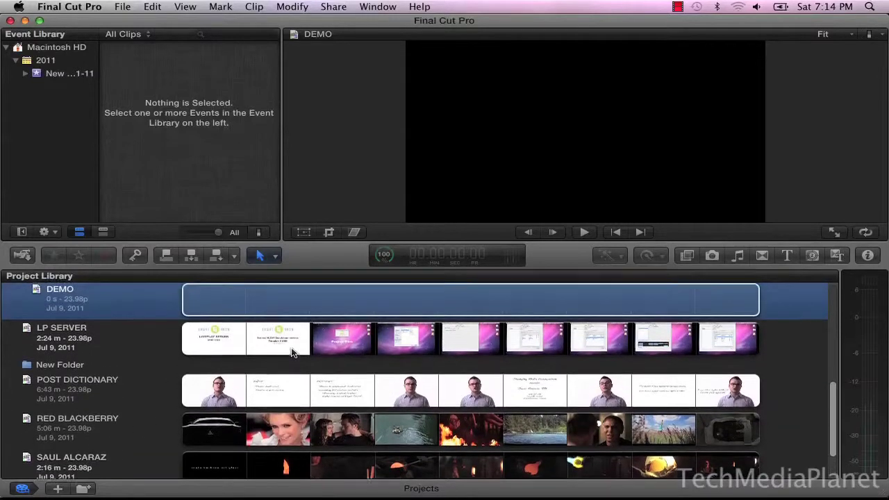
scroll(291, 352, "up", 4)
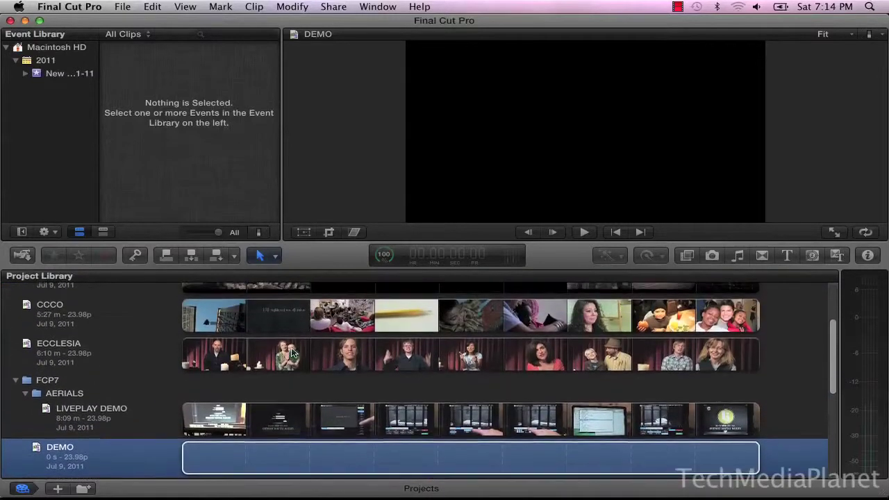
scroll(291, 353, "up", 2)
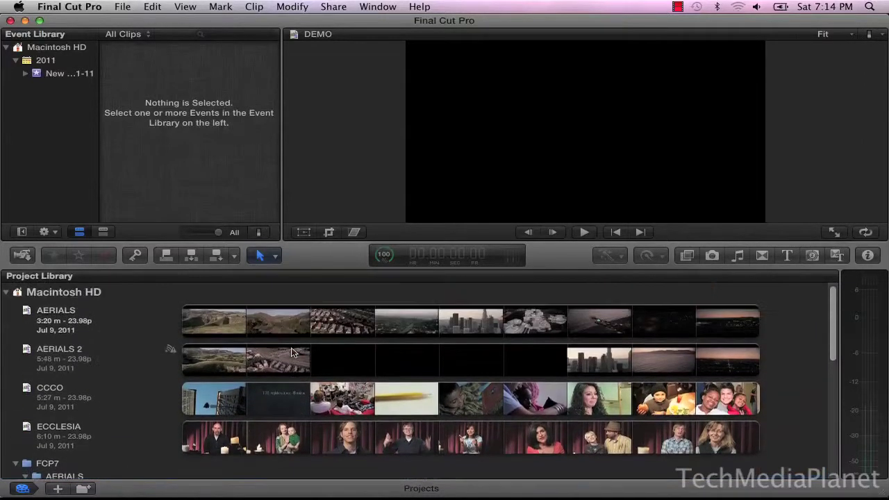
scroll(291, 353, "down", 1)
Play a short preview of the CCCO project, then select AERIALS 2.
left_click(293, 387)
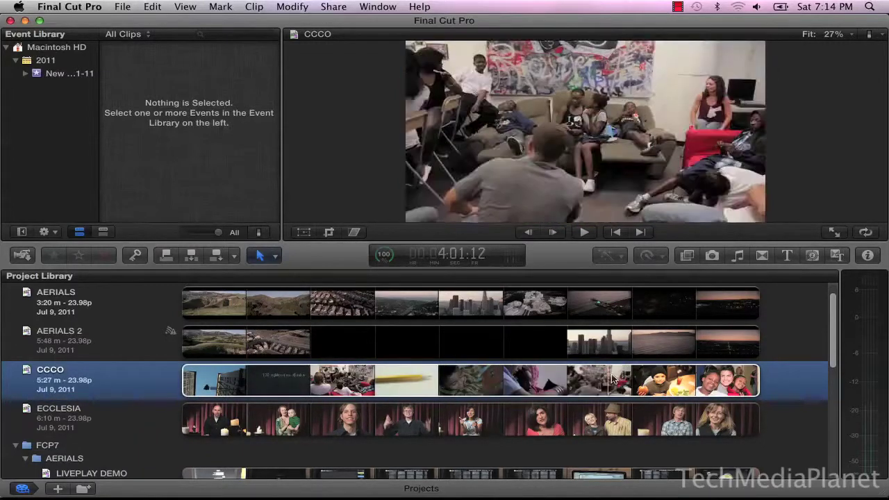
key("space")
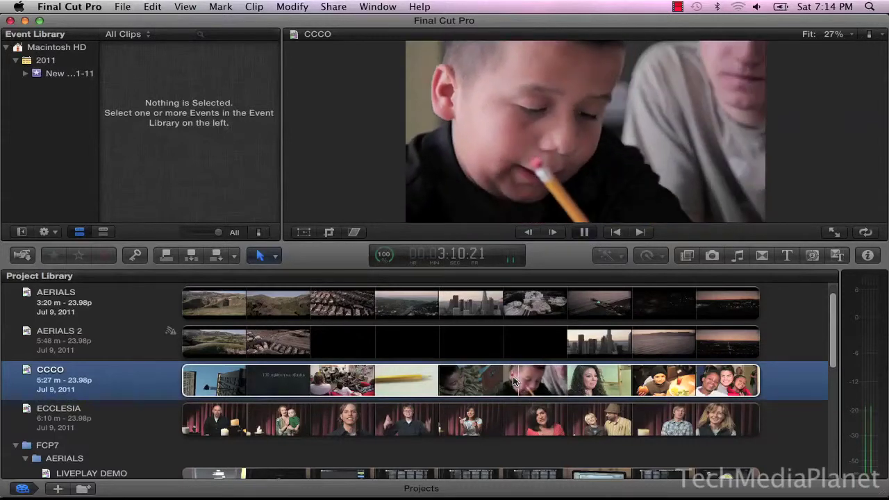
key("space")
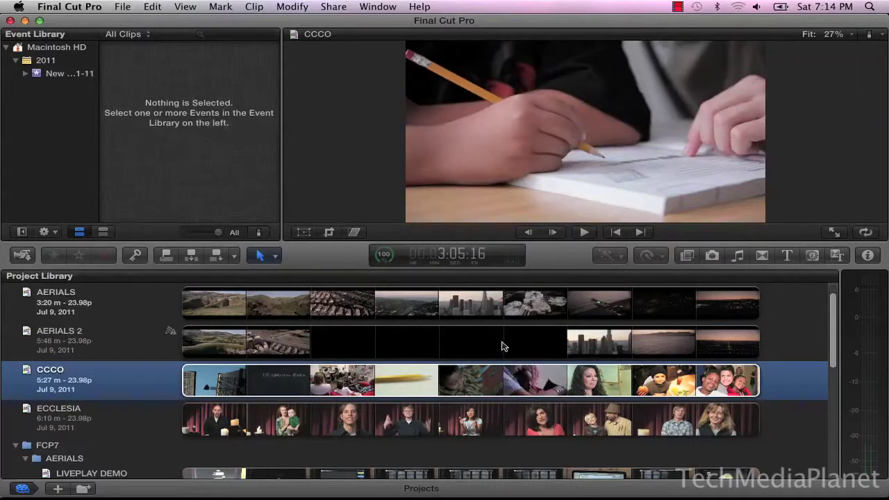
left_click(504, 346)
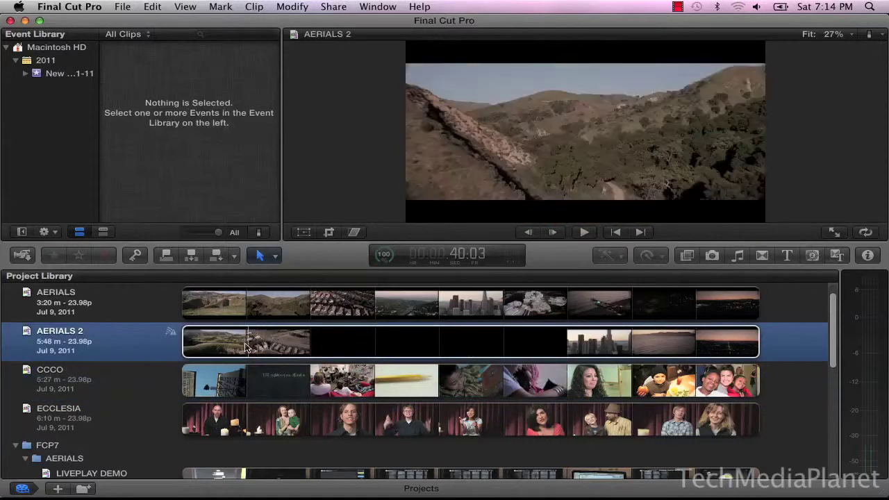
scroll(247, 347, "down", 5)
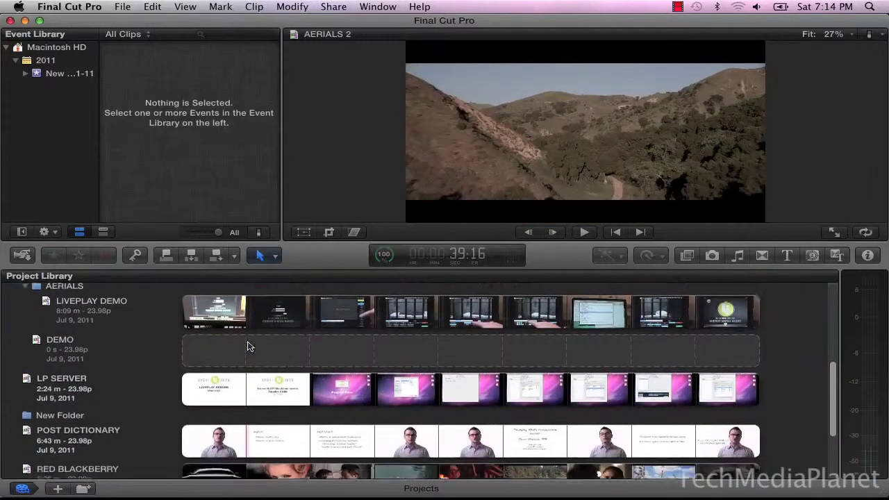
scroll(249, 348, "down", 3)
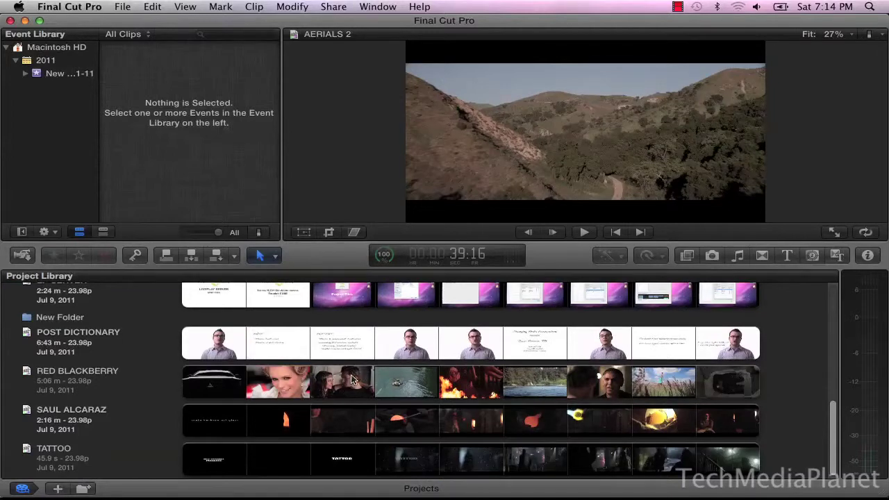
left_click(351, 379)
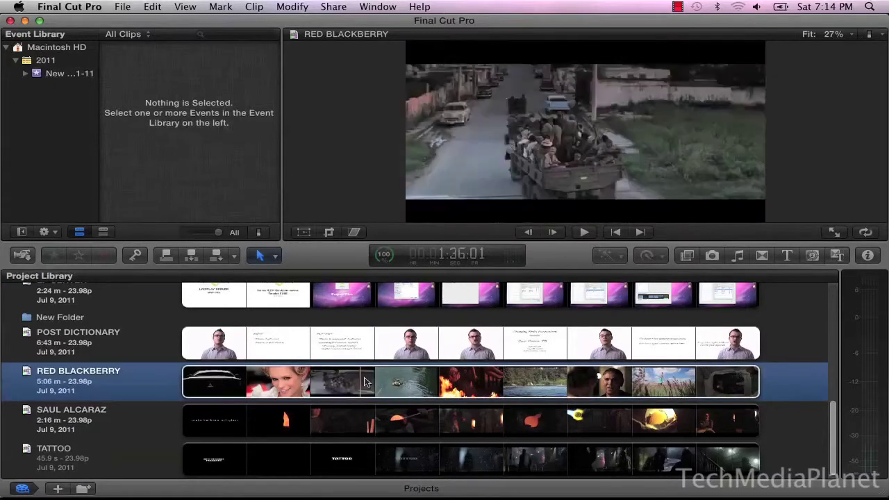
key("space")
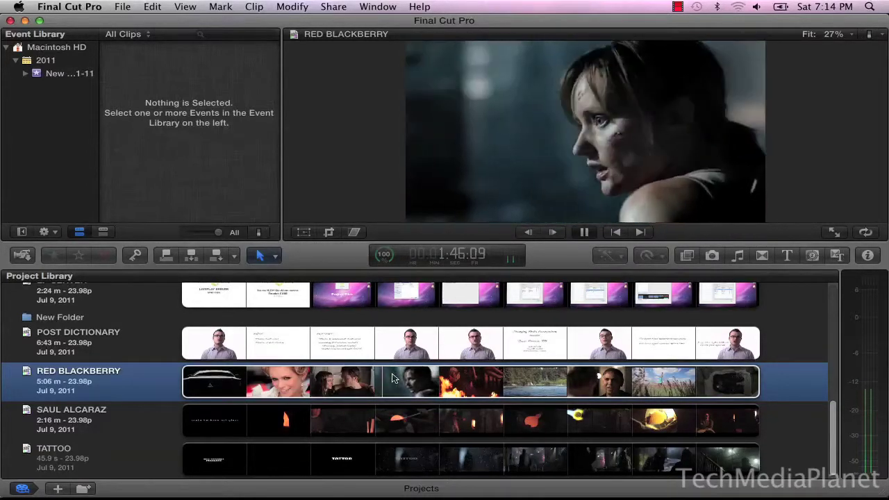
key("space")
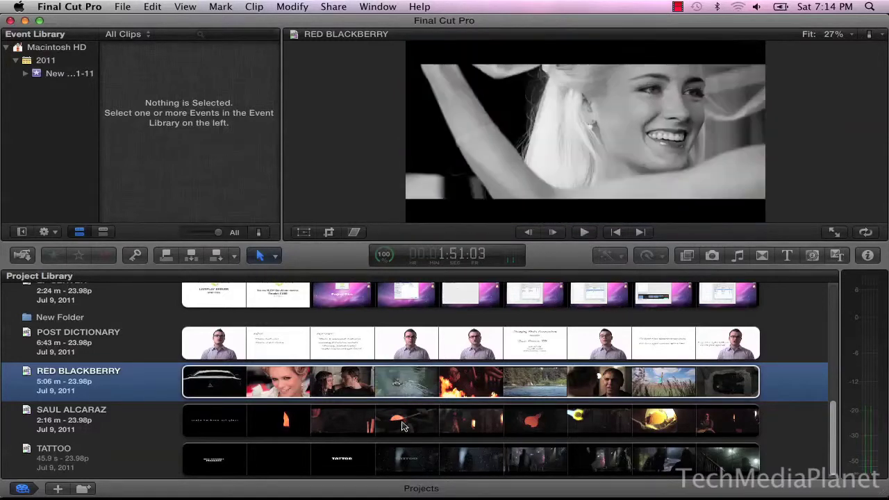
left_click(439, 430)
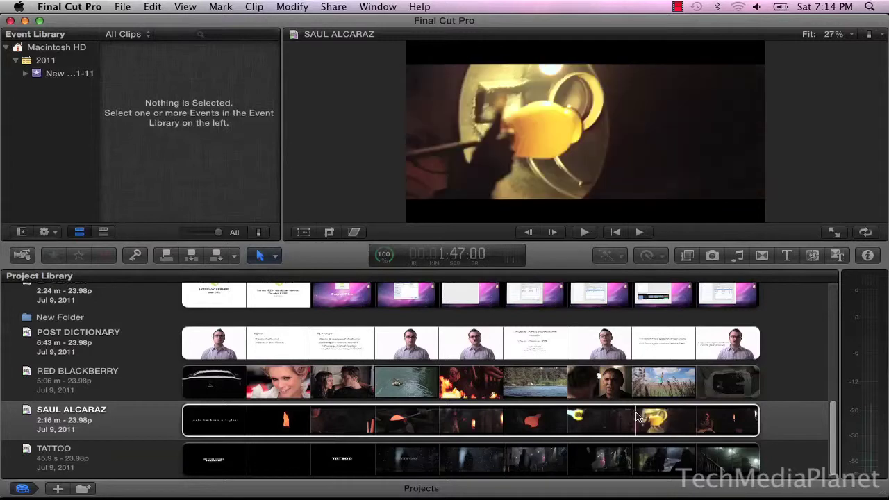
key("space")
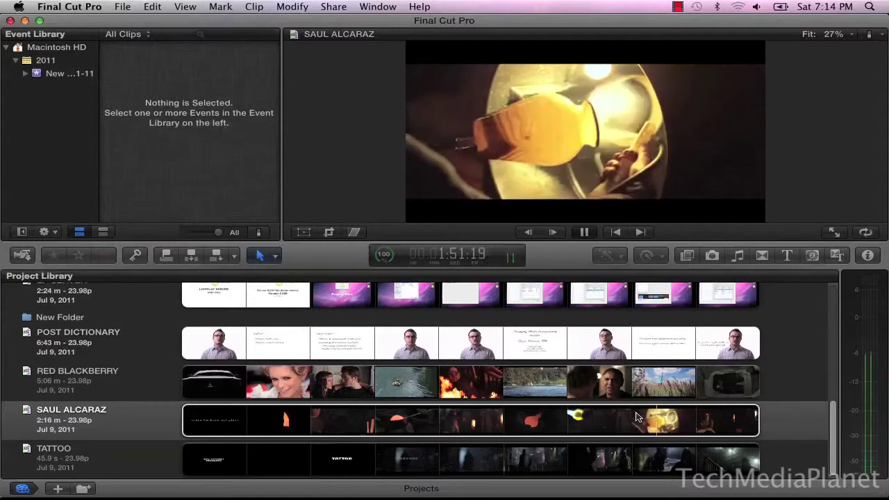
key("space")
scroll(637, 417, "up", 5)
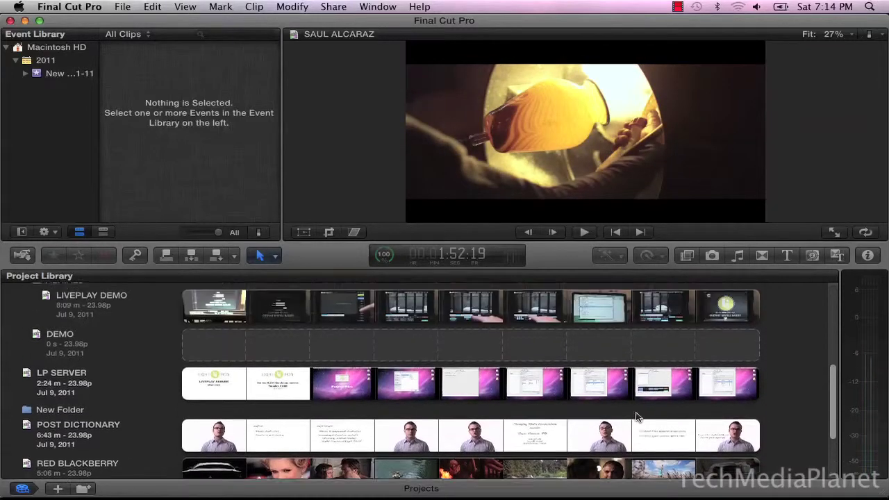
scroll(636, 417, "up", 5)
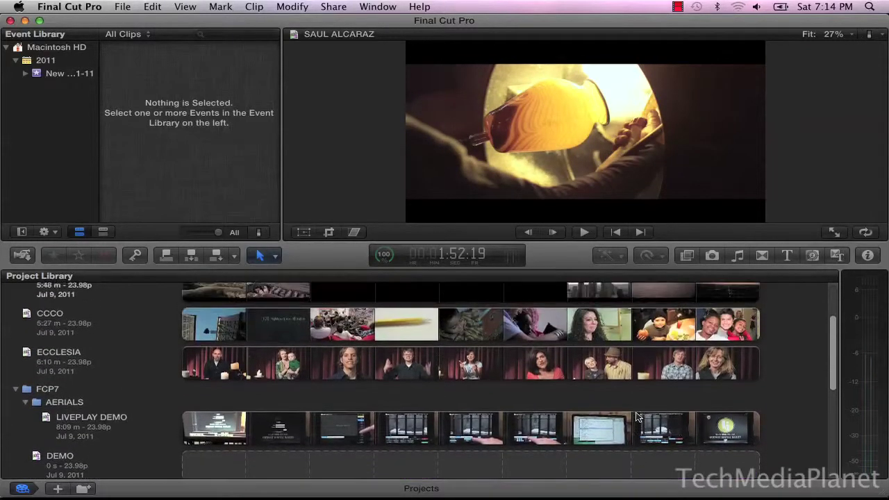
scroll(636, 417, "up", 1)
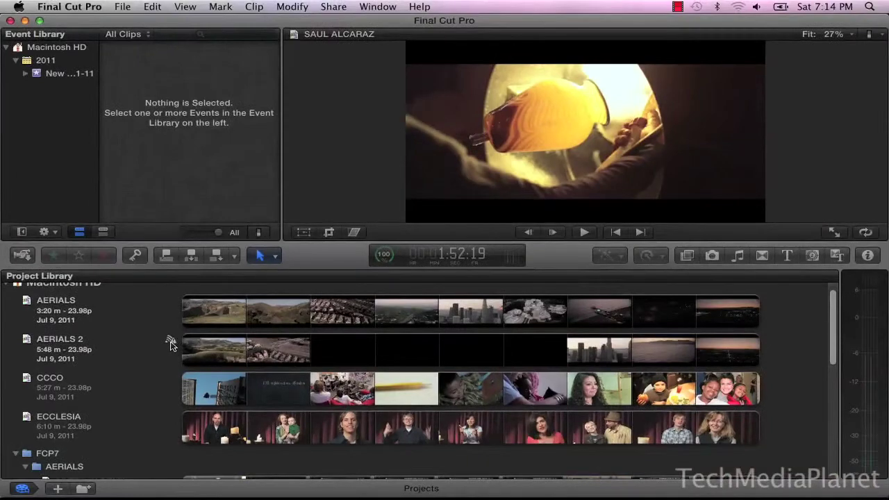
Inspect AERIALS 2's properties and list its two exported files dated June 26, 2011.
left_click(170, 346)
key("super+4")
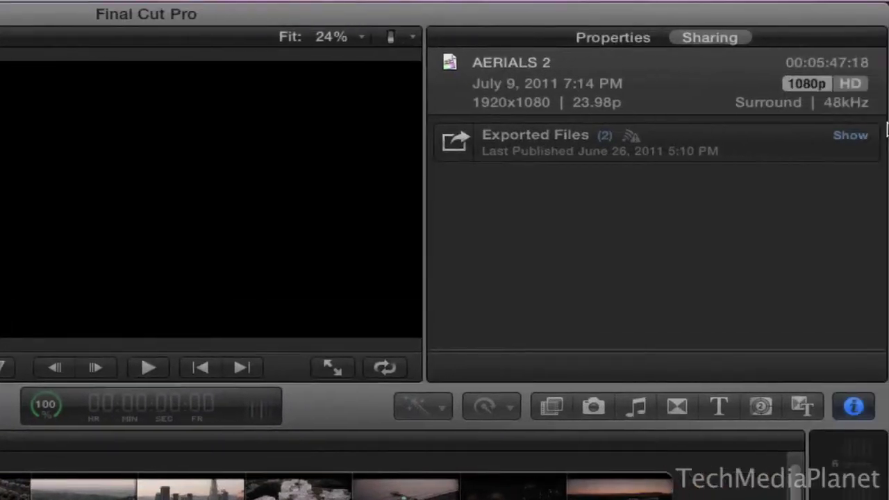
left_click(647, 42)
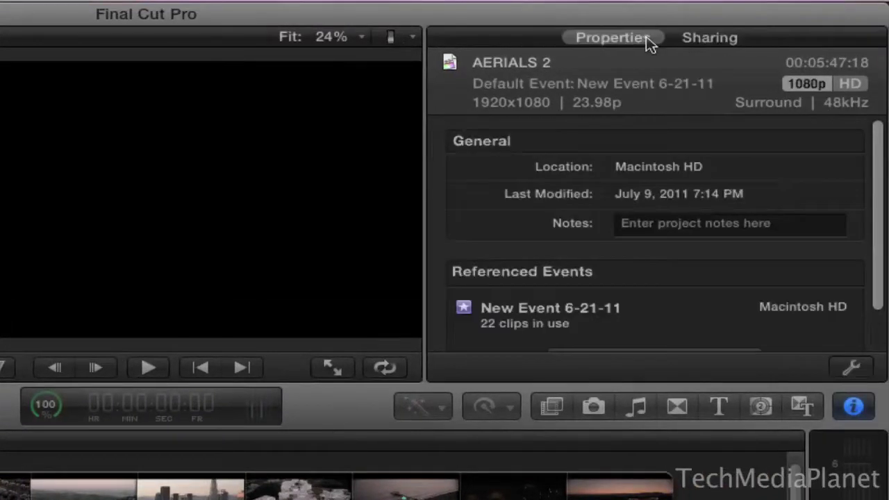
scroll(653, 174, "down", 2)
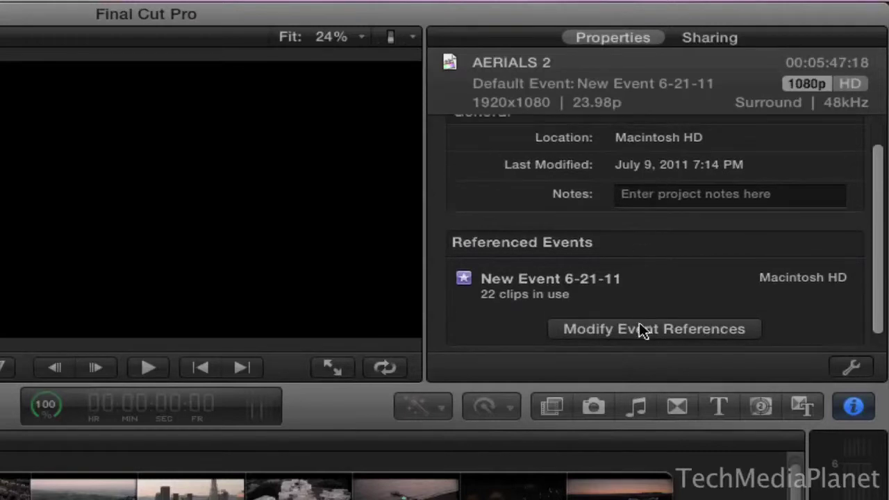
scroll(677, 165, "up", 1)
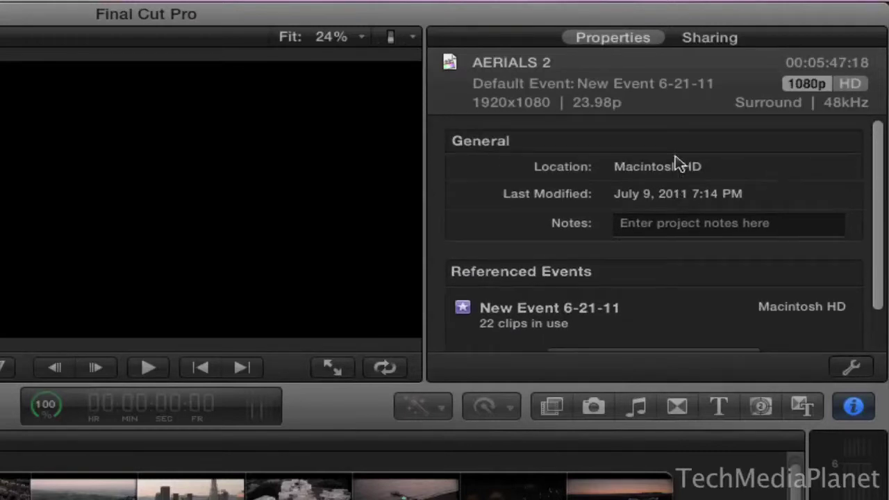
left_click(710, 38)
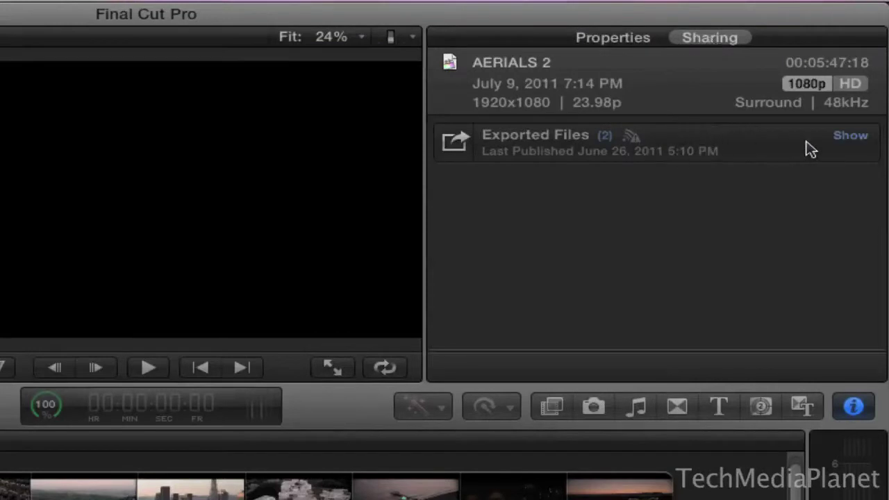
left_click(850, 136)
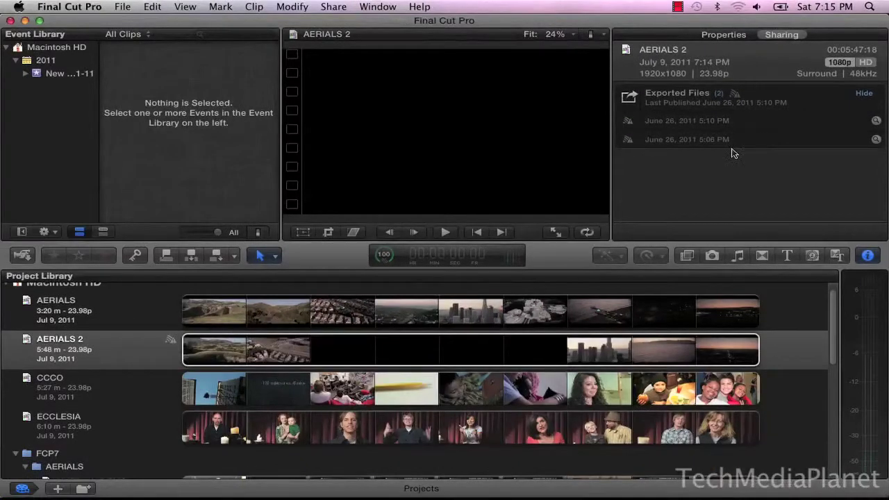
Open the AERIALS project and move the playhead back to the suburban shot near 0:27.
left_click(209, 351)
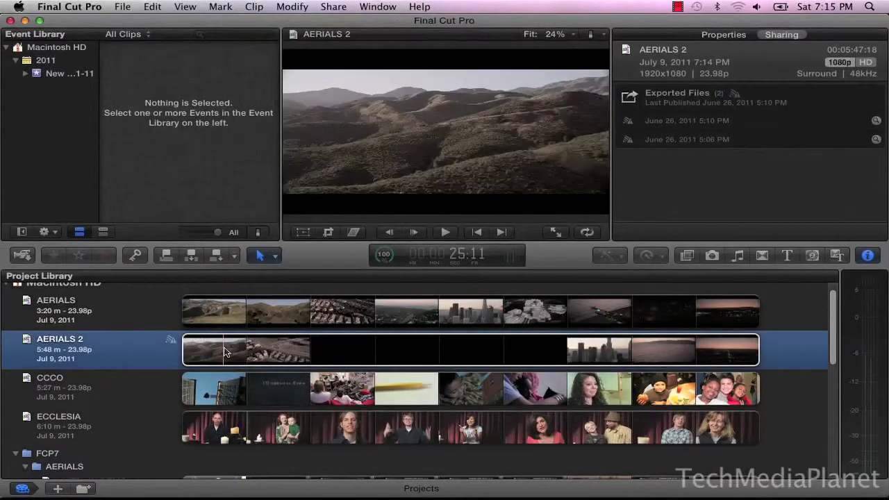
left_click(234, 321)
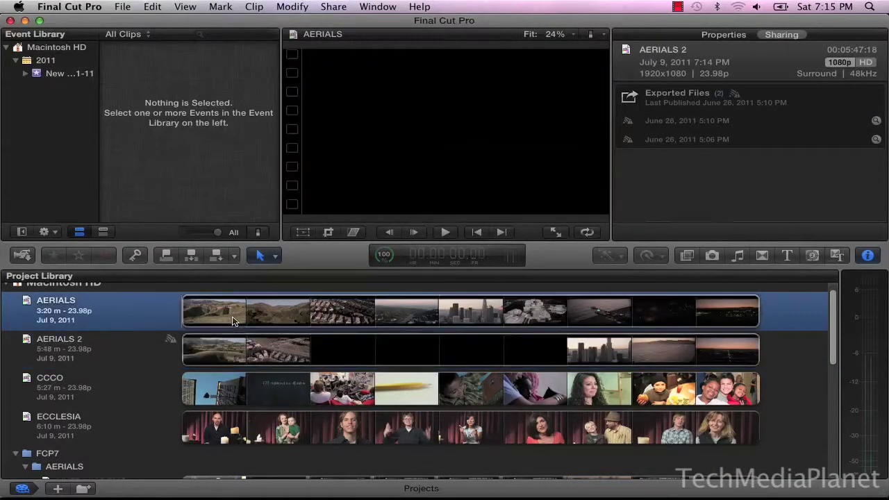
double_click(233, 321)
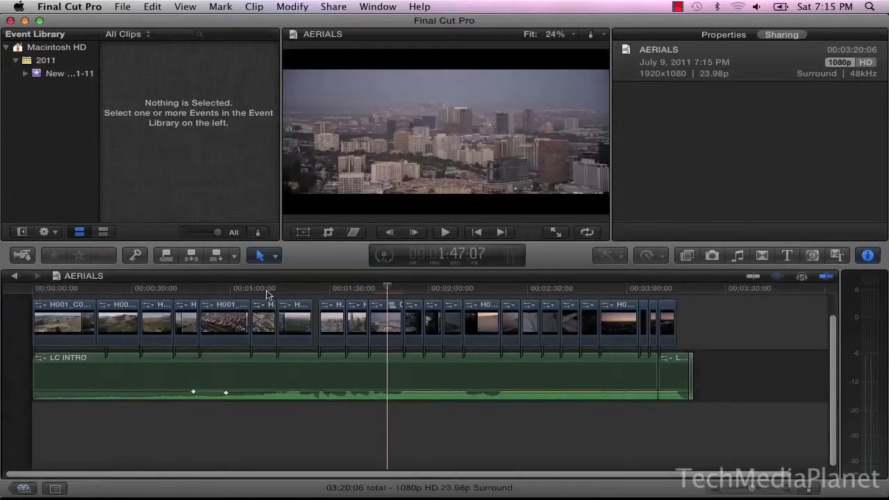
left_click_drag(251, 289, 217, 301)
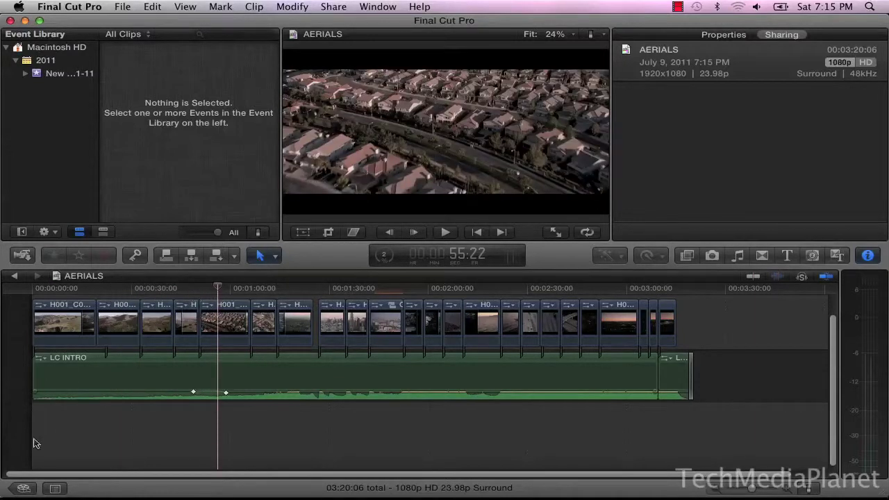
Return to the Project Library and browse past CCCO, ECCLESIA and POST DICTIONARY.
left_click(24, 488)
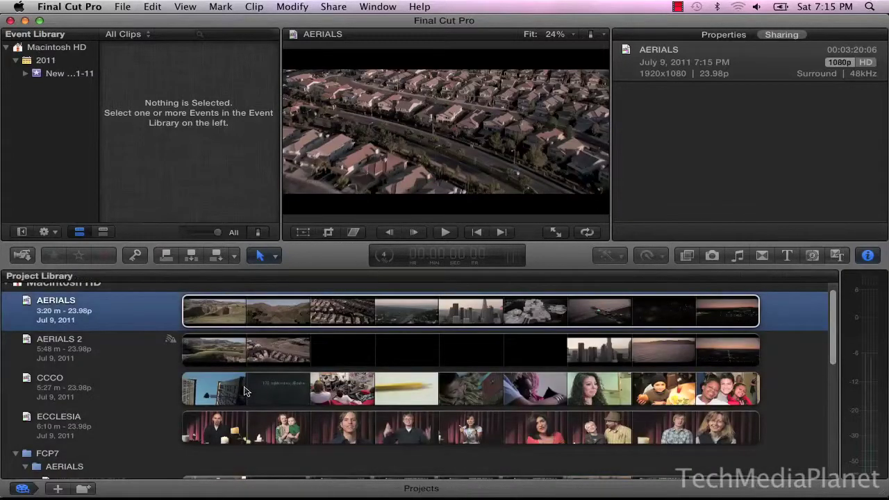
left_click(242, 395)
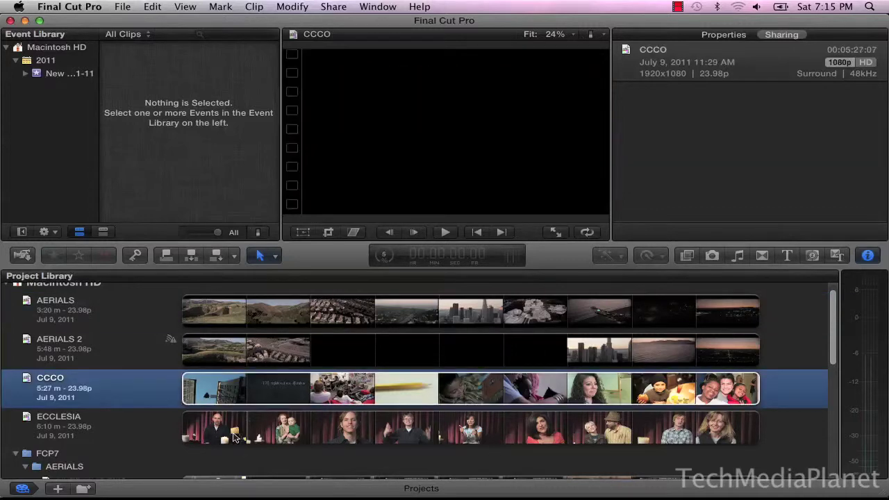
left_click(235, 436)
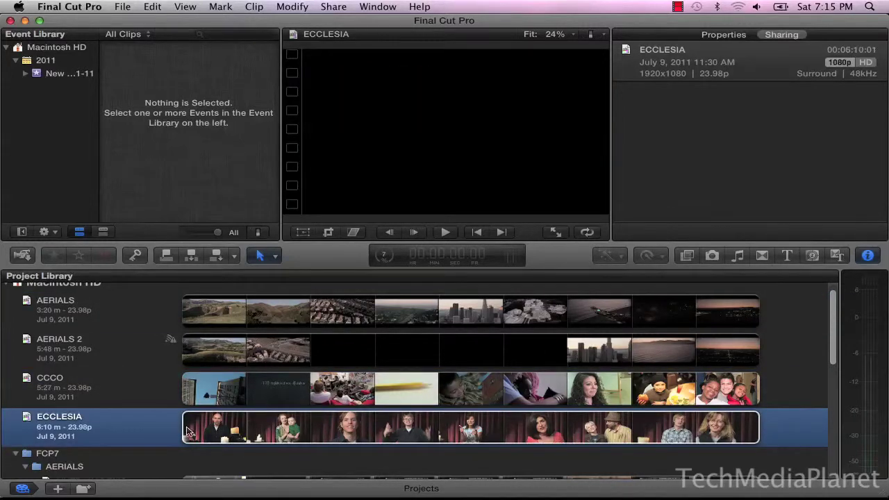
scroll(189, 429, "down", 5)
left_click(246, 438)
scroll(247, 436, "down", 2)
Load RED BLACKBERRY, skim to about 1:55, then step back through history to AERIALS.
left_click(280, 417)
double_click(280, 416)
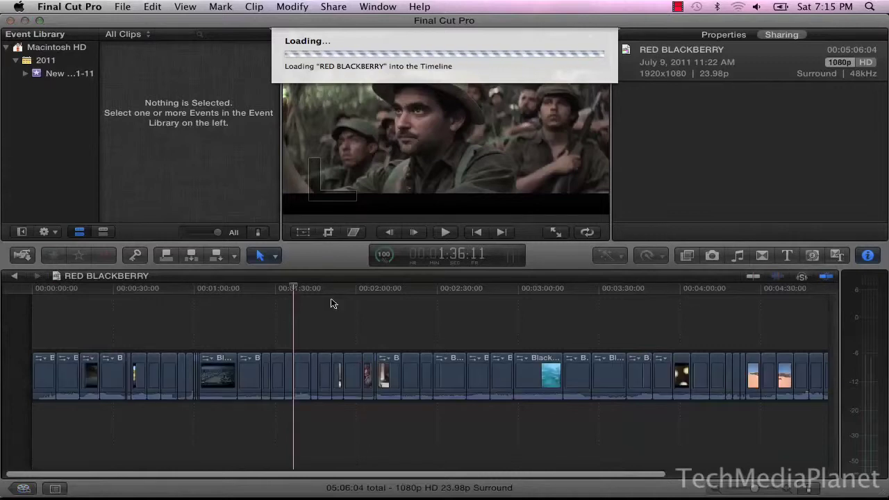
left_click_drag(329, 292, 432, 287)
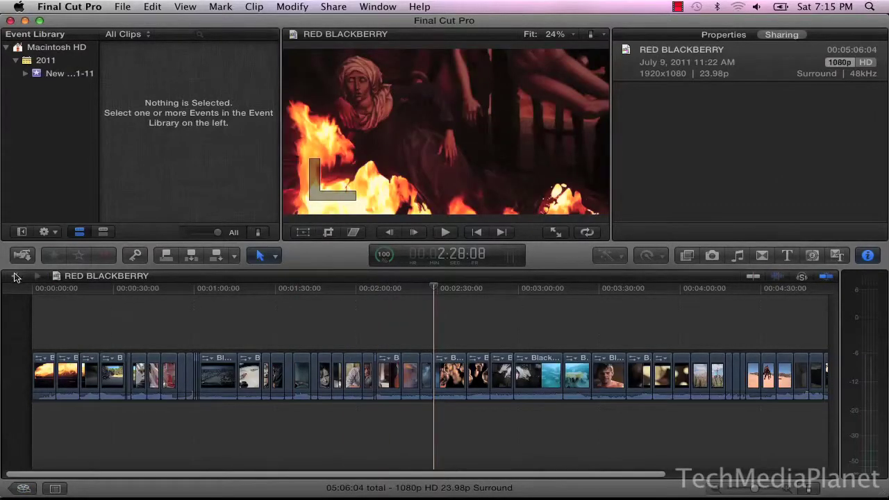
left_click(15, 278)
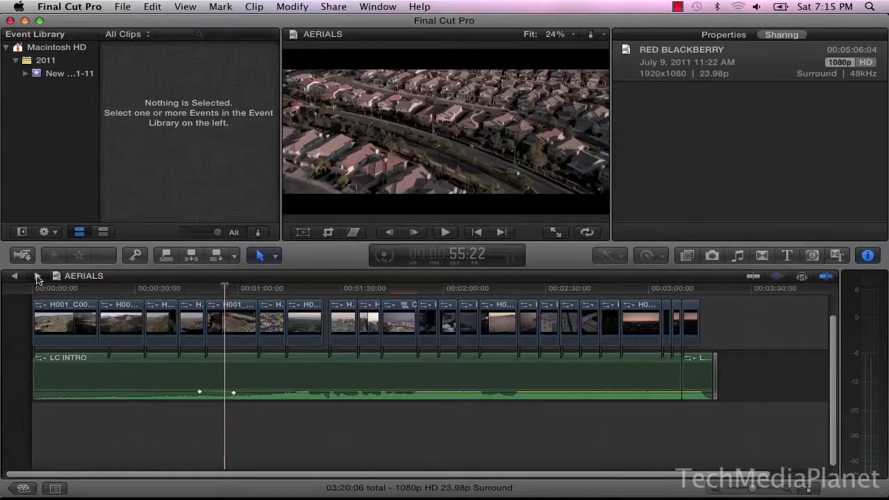
left_click(38, 277)
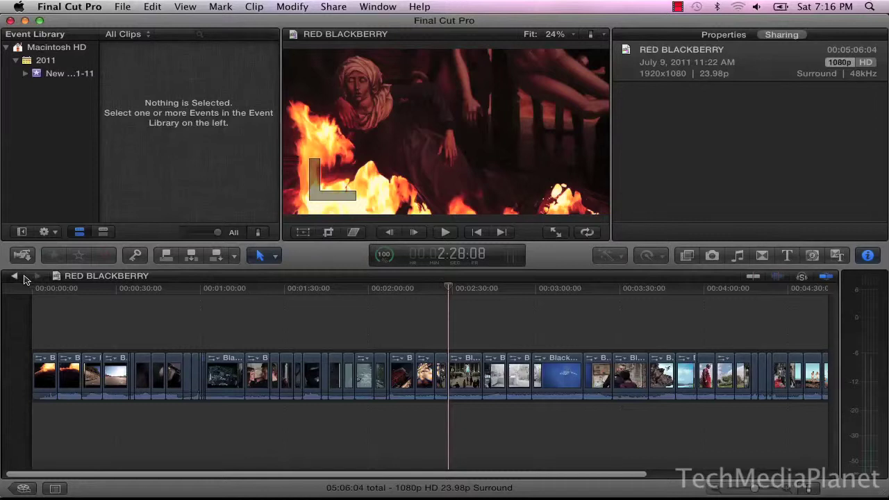
left_click(24, 277)
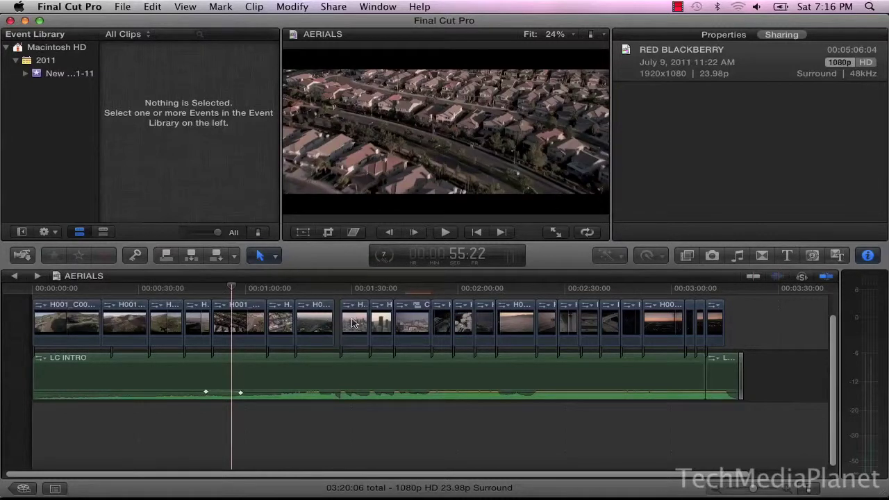
Open the AERIALS compound clip, select H004_C011_04045B inside it, and hide the Inspector.
left_click(410, 321)
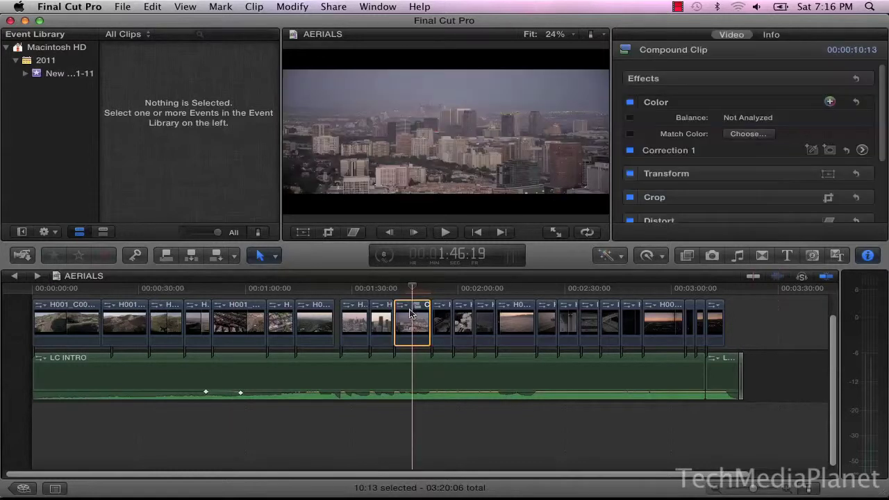
left_click(869, 256)
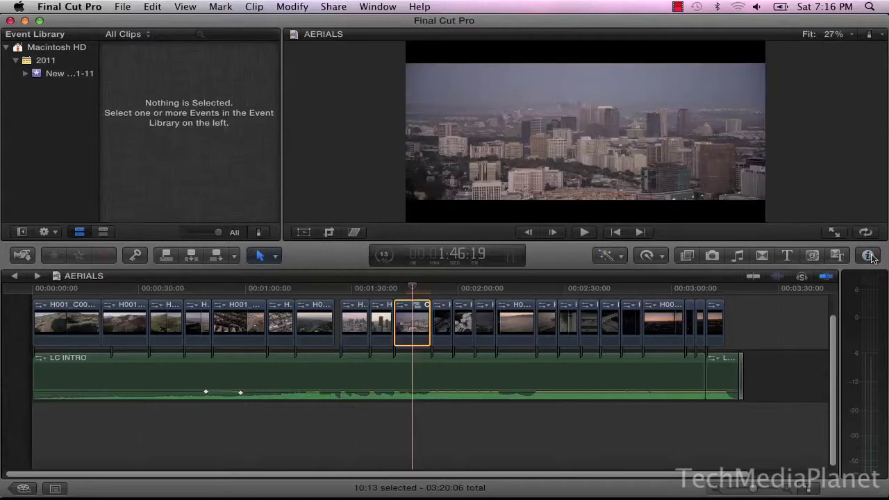
left_click(868, 256)
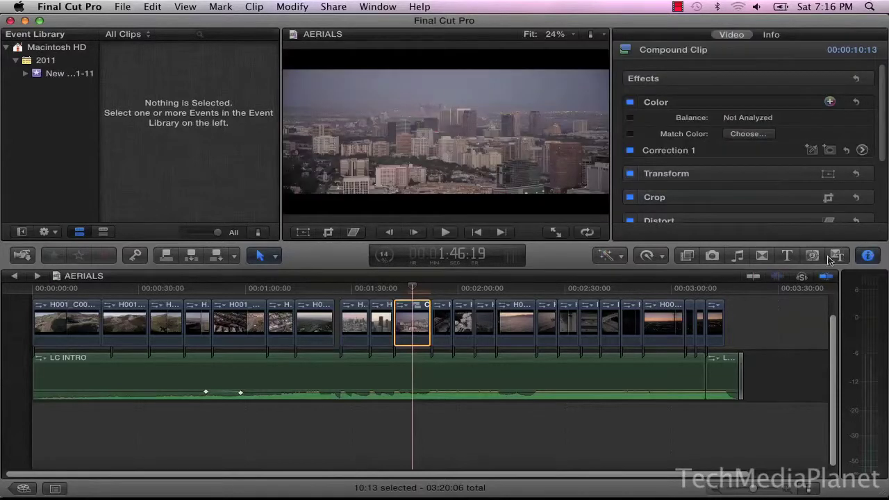
double_click(415, 314)
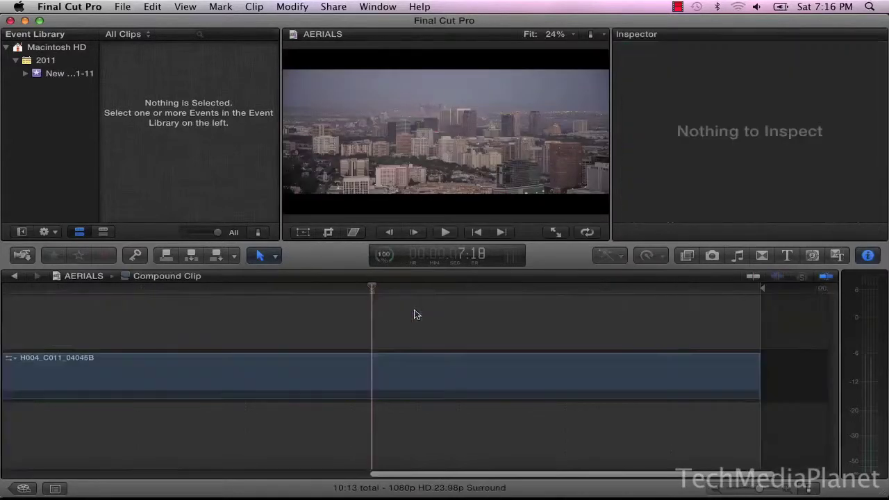
left_click(327, 378)
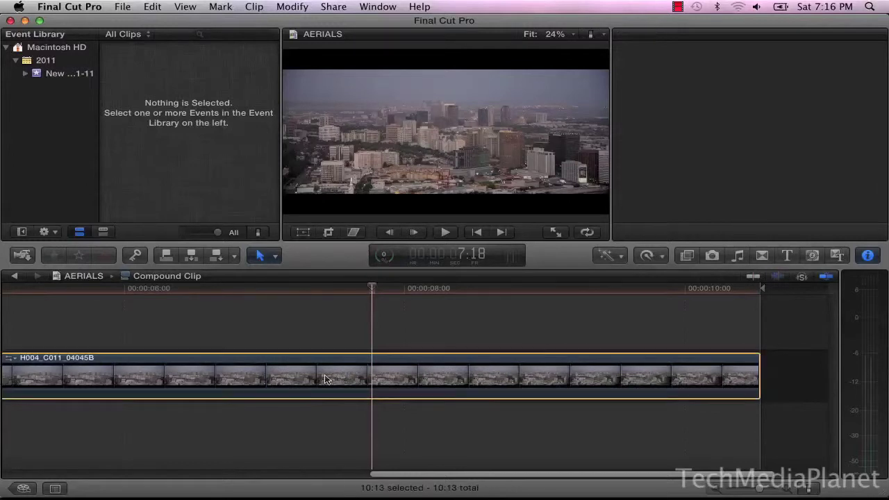
left_click(866, 257)
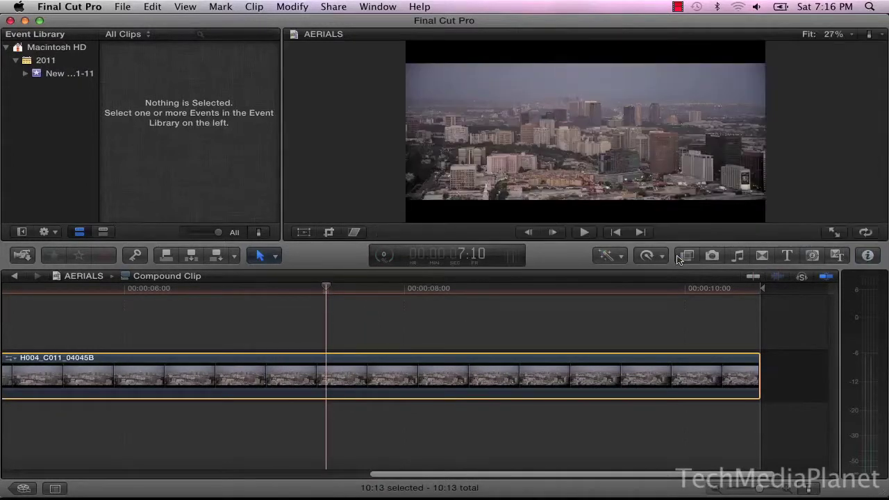
Preview the 50s TV, Black & White and Bleach Bypass looks on the clip.
left_click(681, 256)
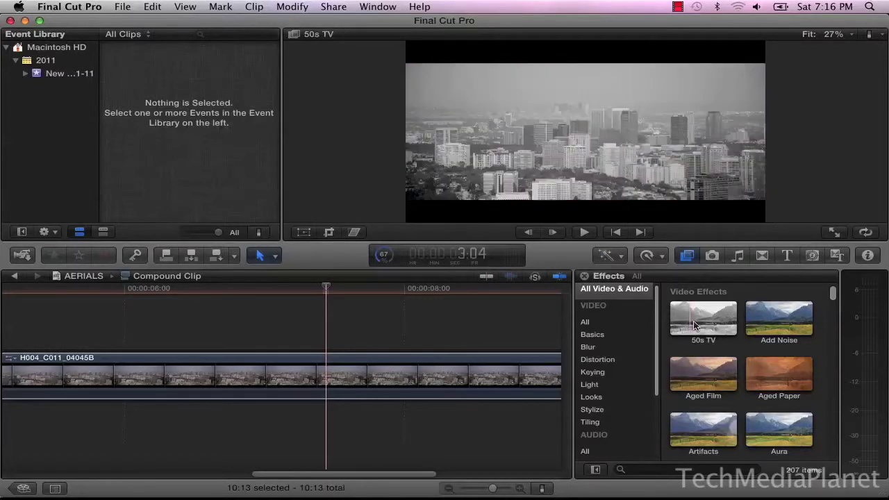
key("space")
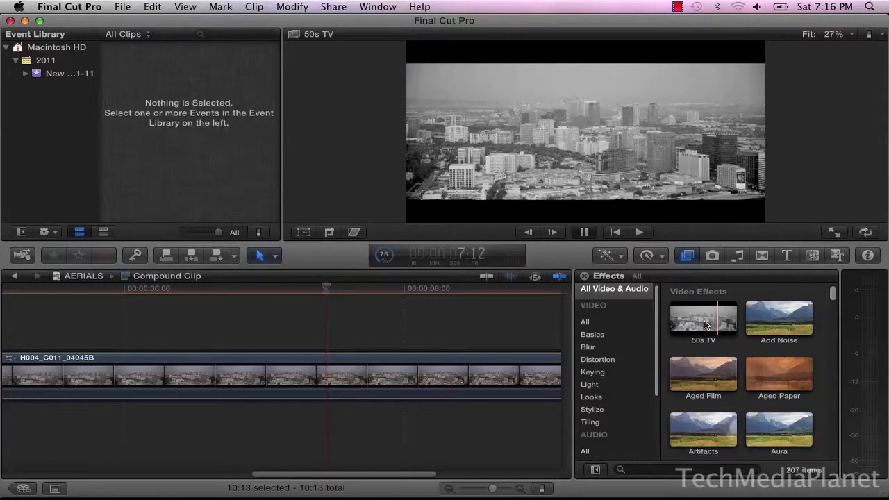
key("space")
scroll(705, 324, "down", 3)
left_click(705, 407)
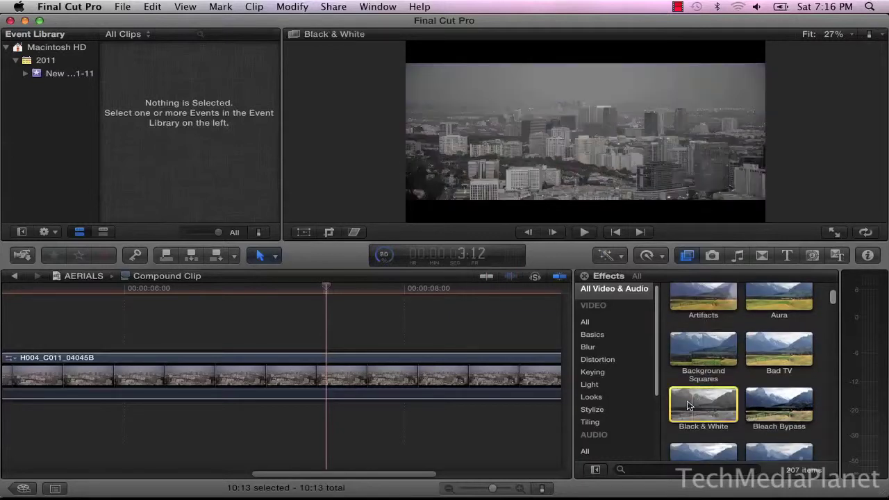
key("space")
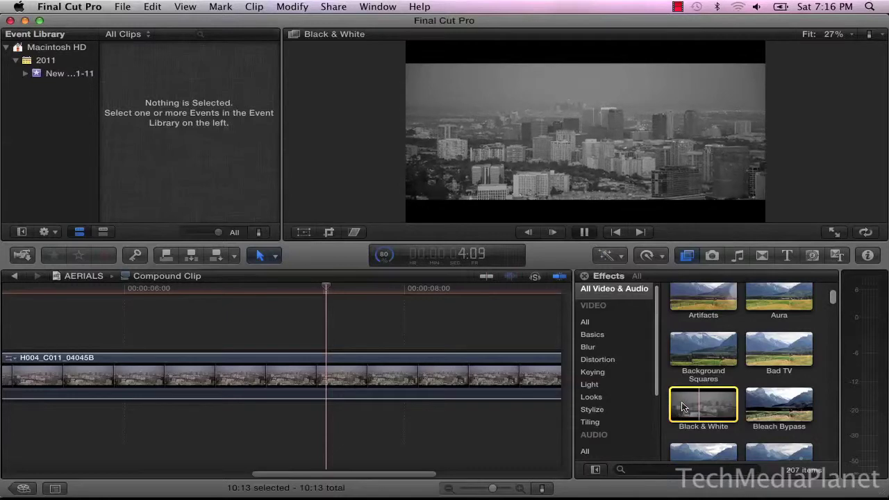
key("space")
left_click(764, 407)
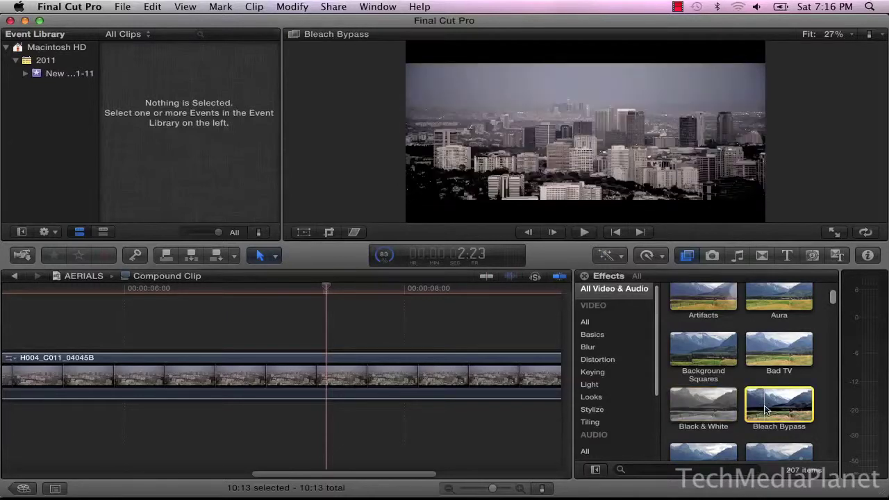
key("space")
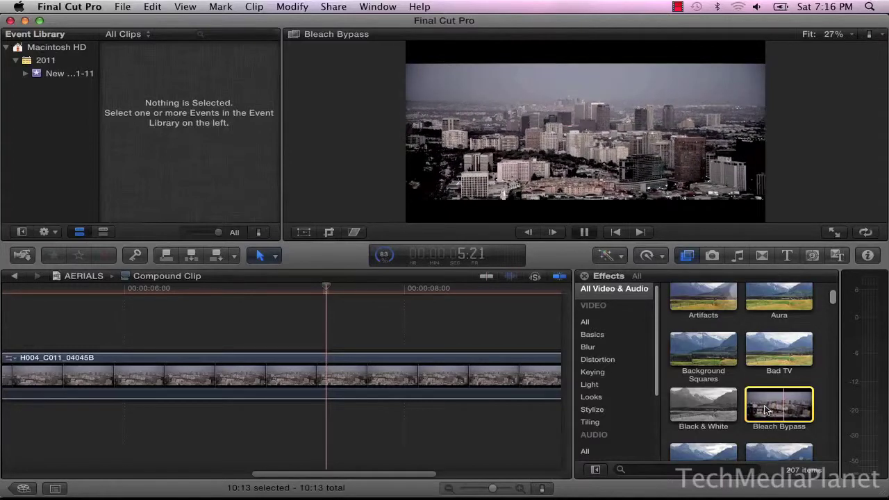
key("space")
Search effects for 'saturation' and apply Hue/Saturation to H004_C011_04045B.
scroll(766, 409, "down", 2)
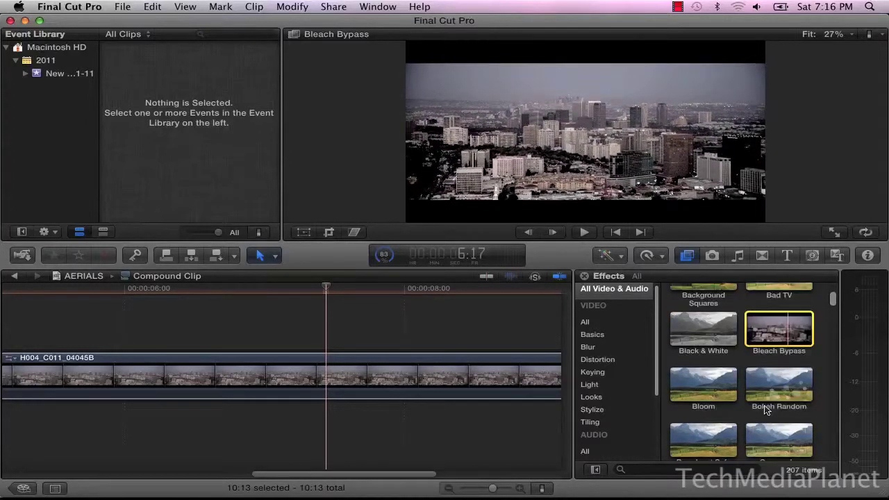
left_click(629, 468)
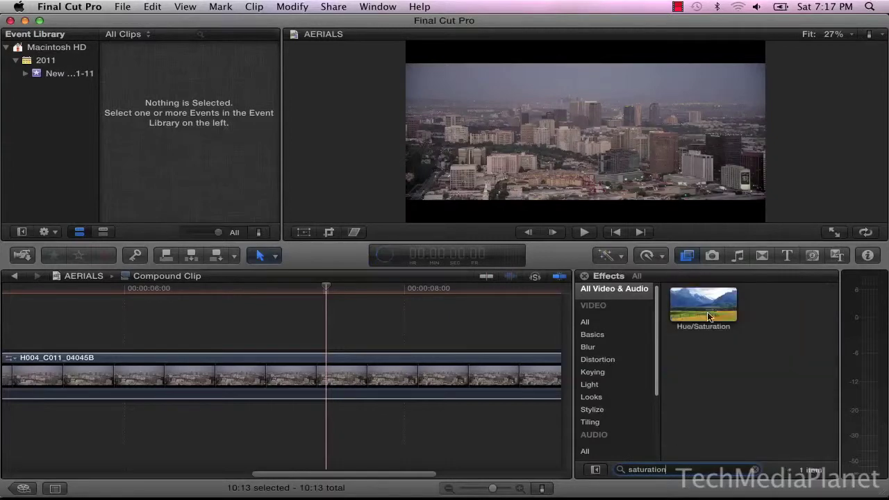
left_click(710, 316)
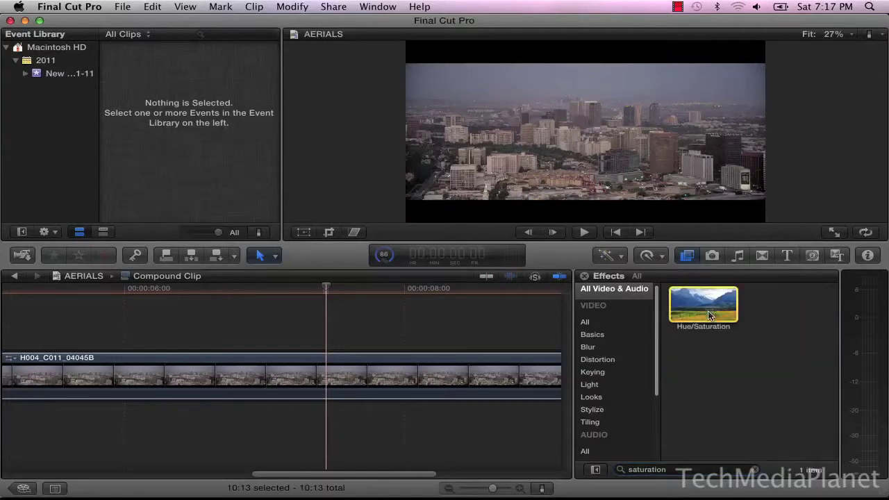
left_click_drag(432, 388, 452, 378)
Delete the duplicate Hue/Saturation effect and raise saturation from 0.54 to 1.68.
left_click(445, 382)
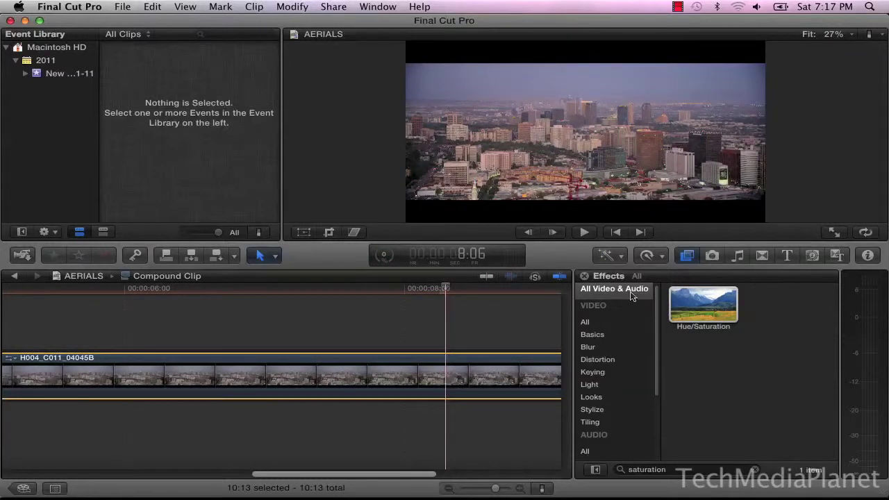
left_click(689, 256)
left_click(868, 256)
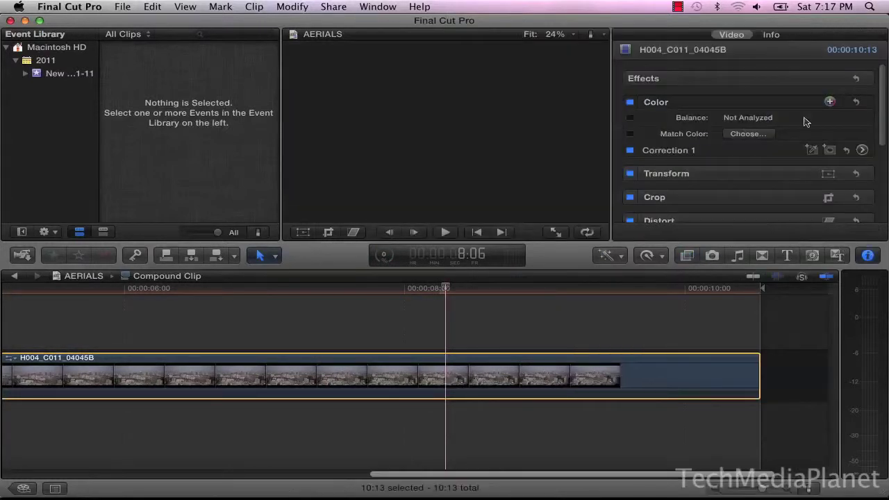
key("shift+super+a")
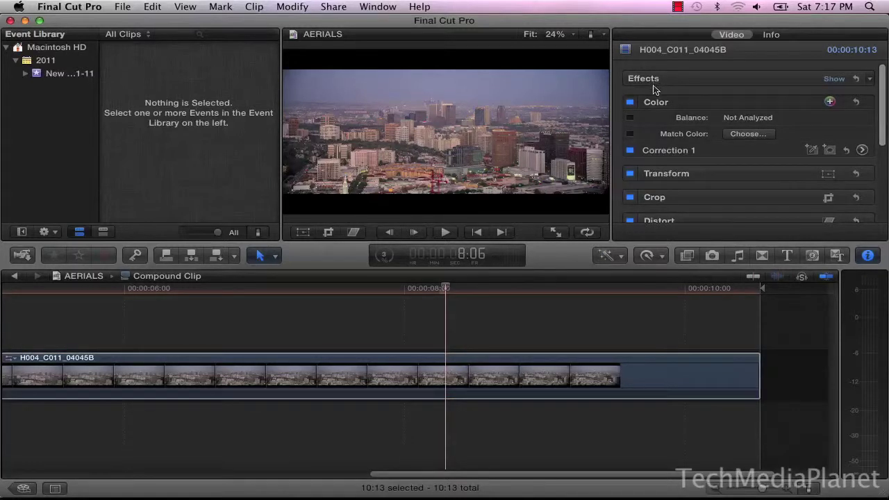
left_click(776, 78)
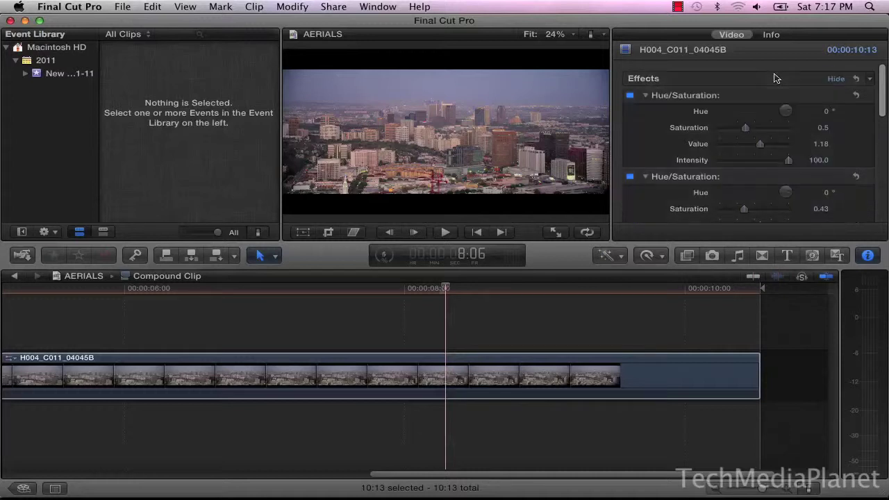
left_click(671, 95)
key("Delete")
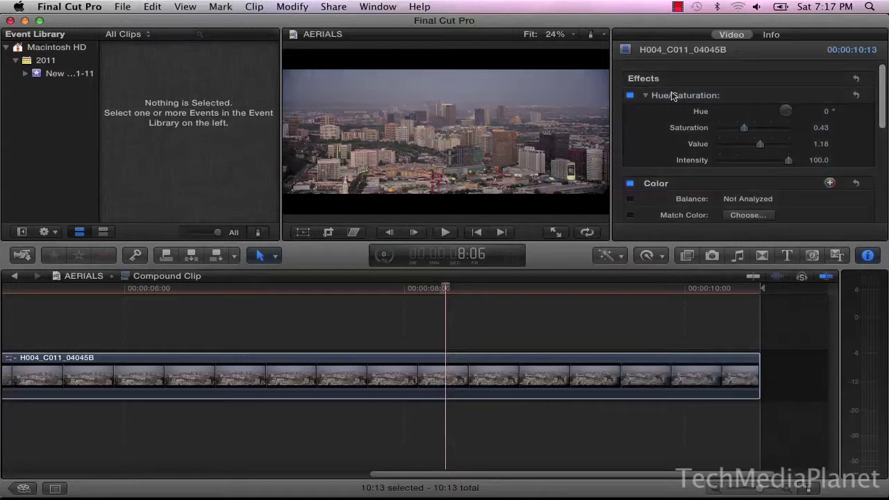
left_click_drag(759, 130, 756, 155)
Return to AERIALS, play it to 1:53:12, and hide the Inspector.
left_click(14, 276)
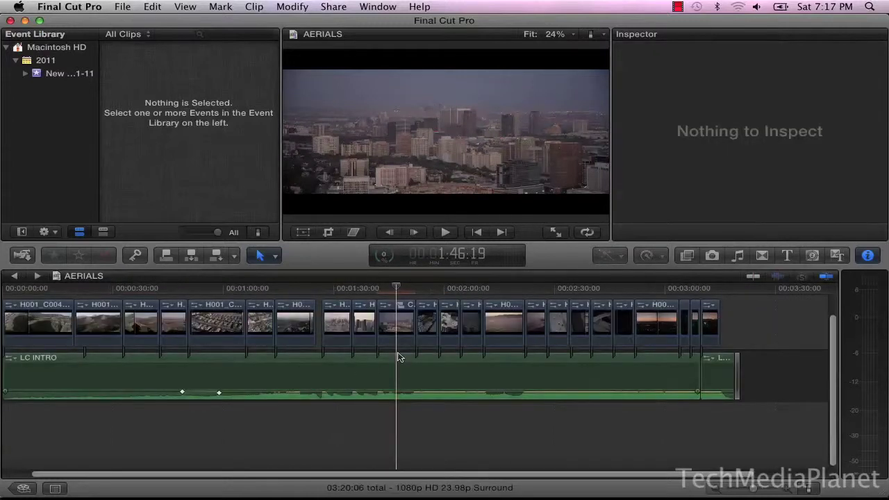
key("space")
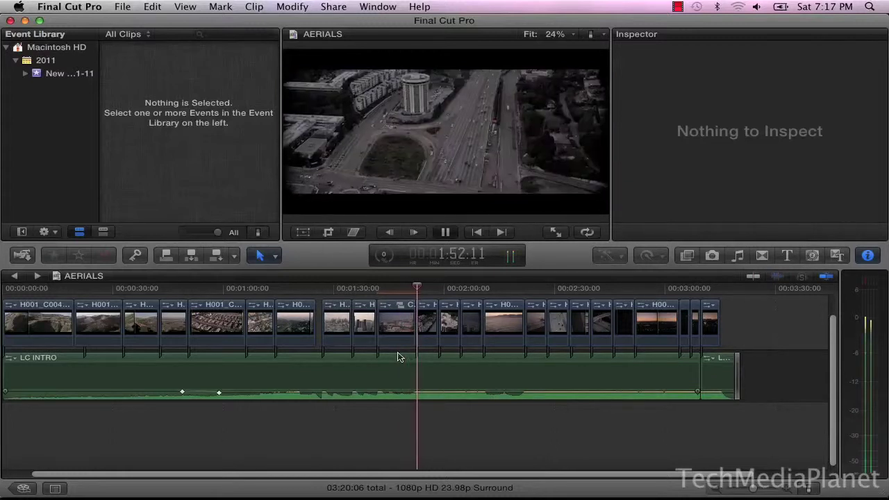
key("space")
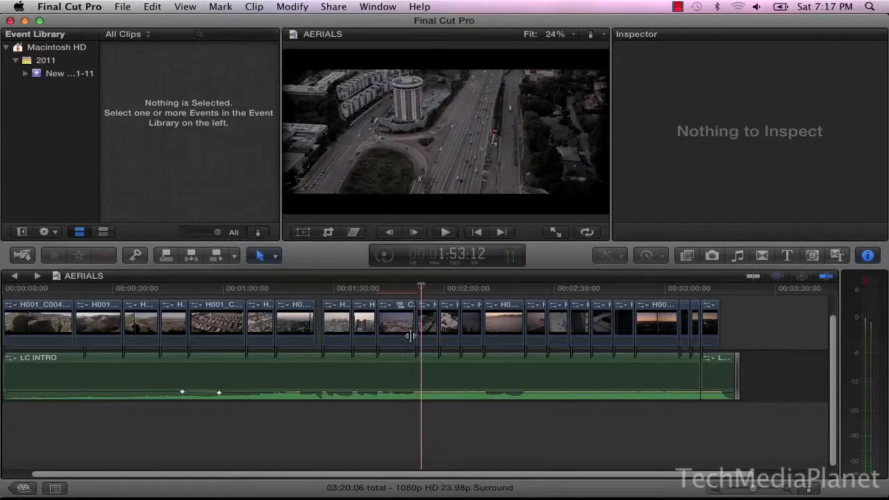
left_click(870, 256)
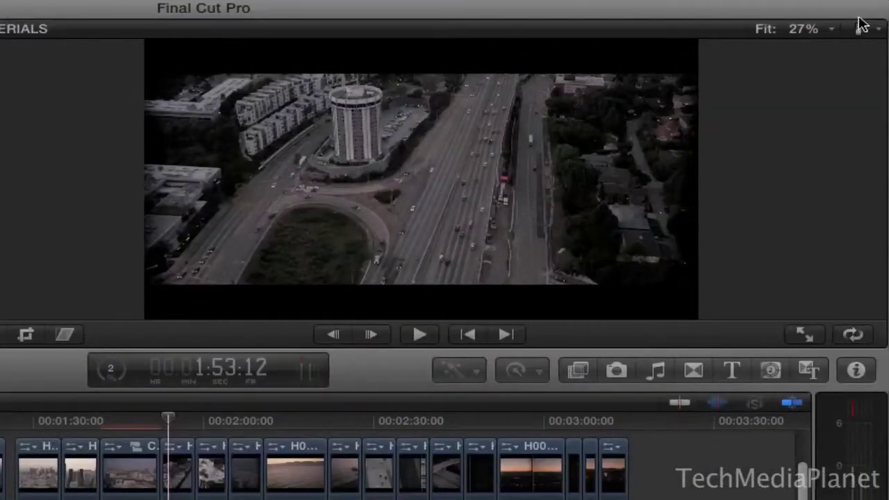
Show video scopes, start playback, and switch the scope to an RGB Overlay histogram.
left_click(869, 34)
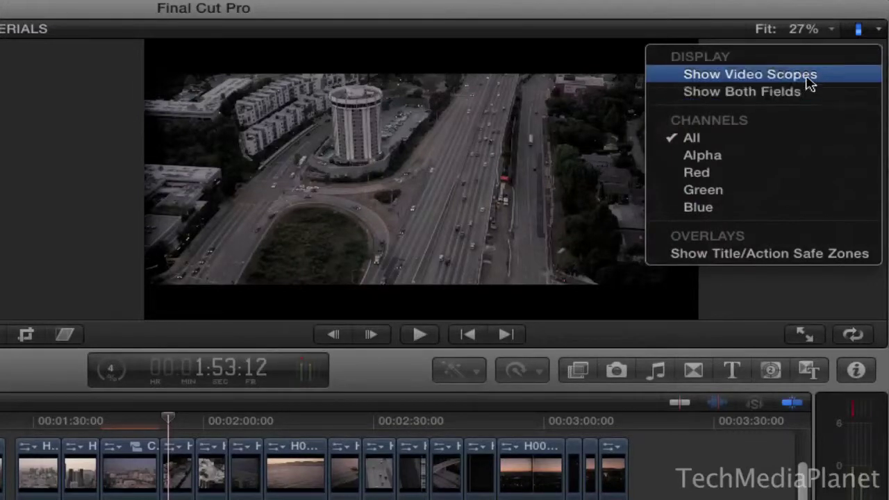
left_click(750, 74)
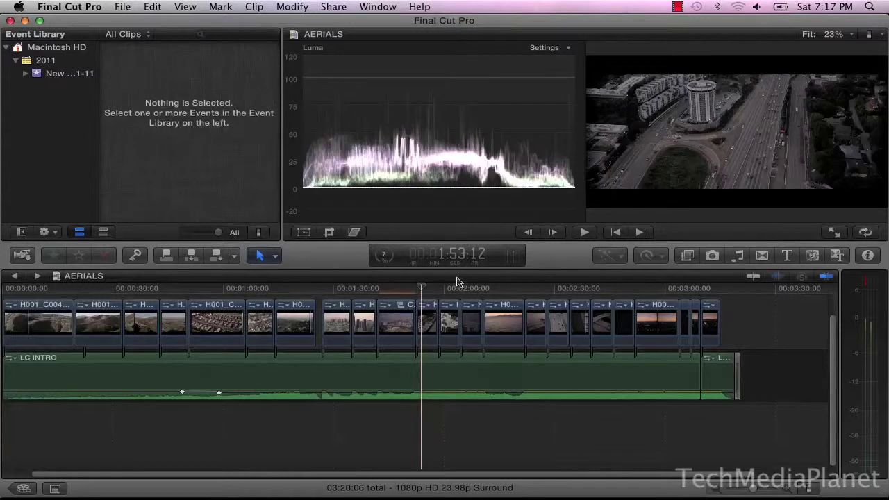
key("space")
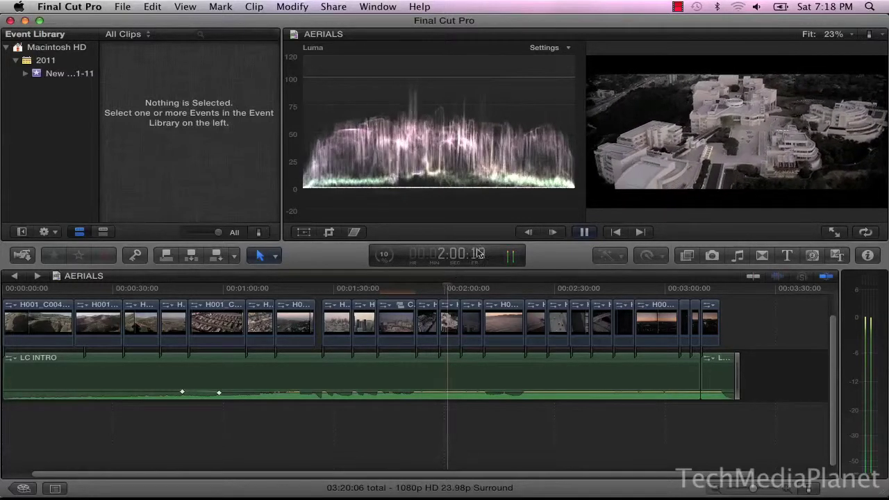
left_click(545, 47)
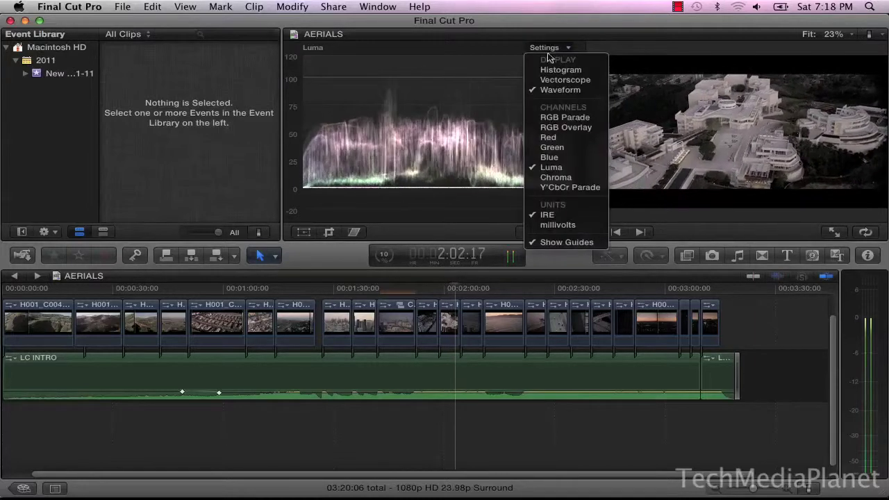
left_click(550, 70)
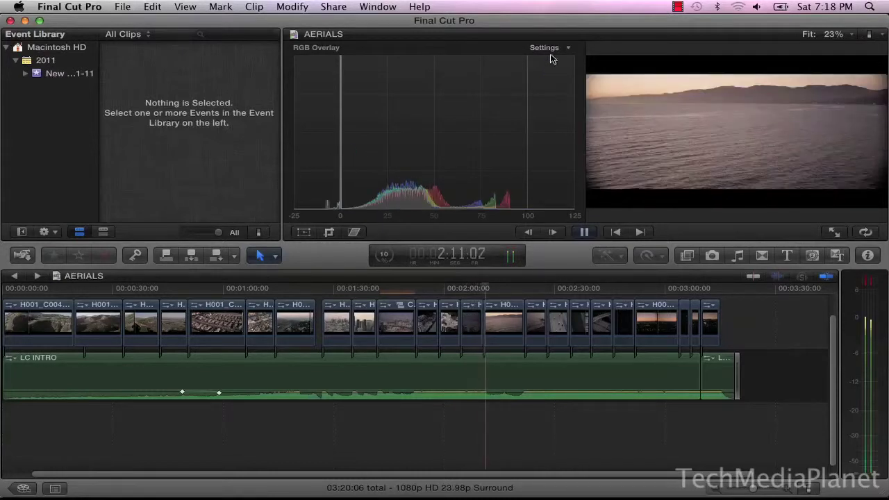
Compare the histogram as RGB Parade, then a waveform shown as RGB Parade.
left_click(549, 48)
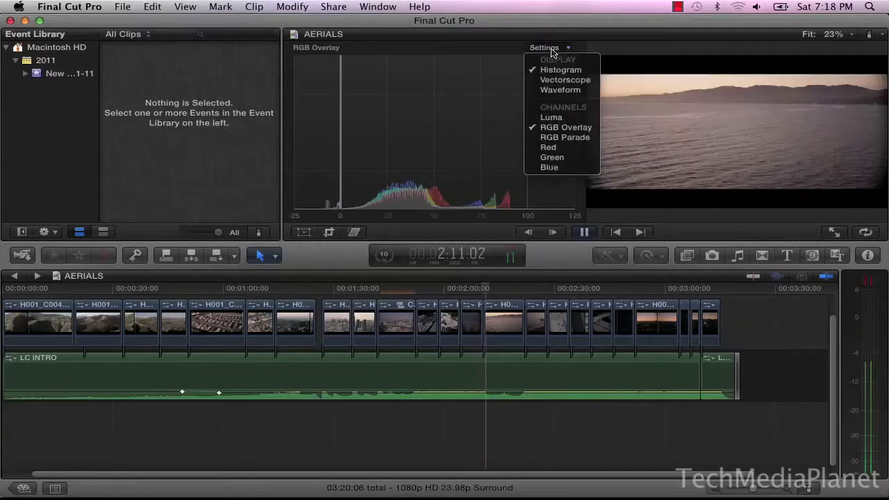
left_click(549, 138)
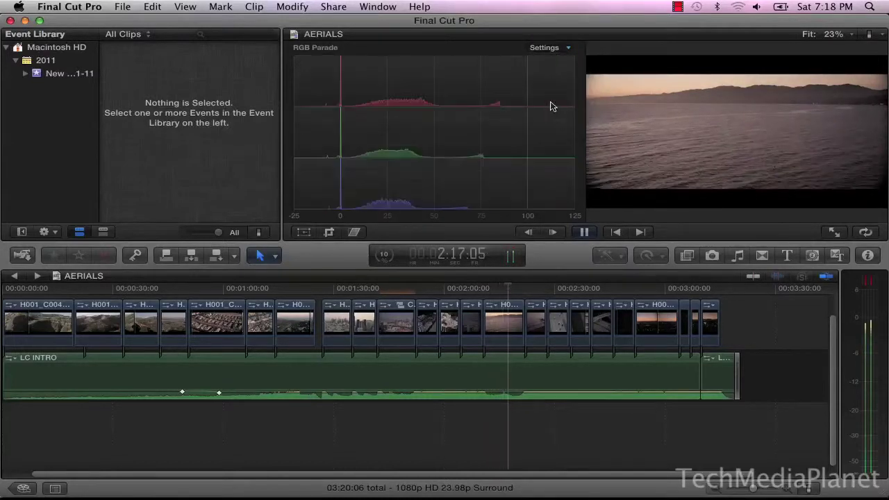
left_click(549, 50)
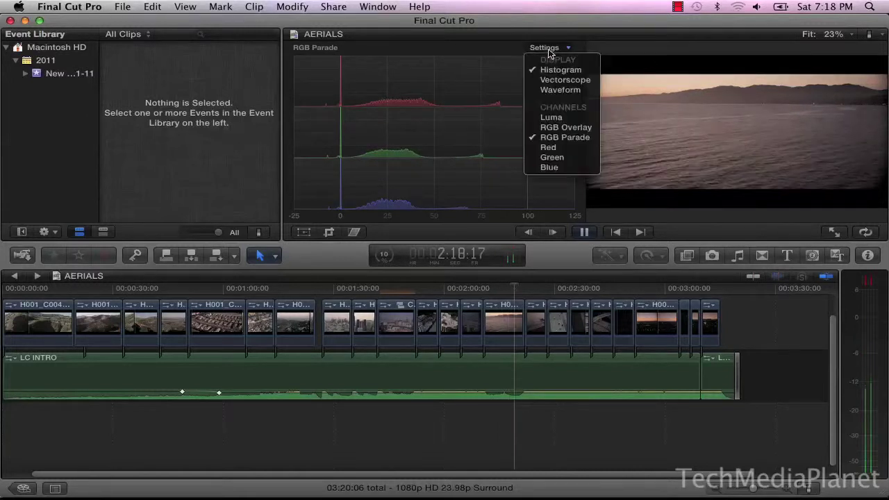
left_click(549, 91)
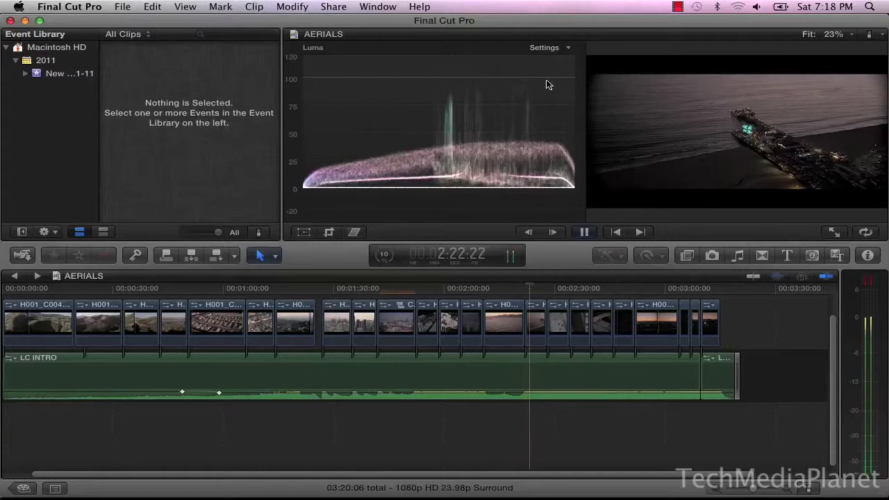
left_click(547, 52)
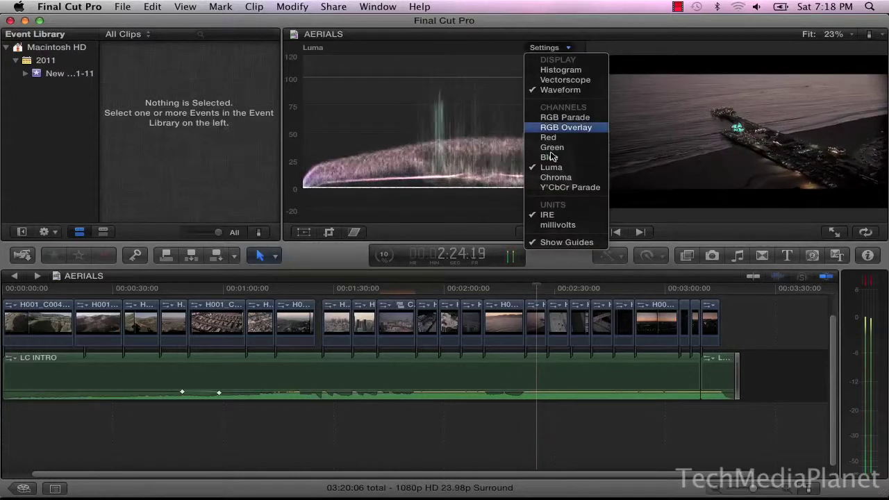
left_click(561, 117)
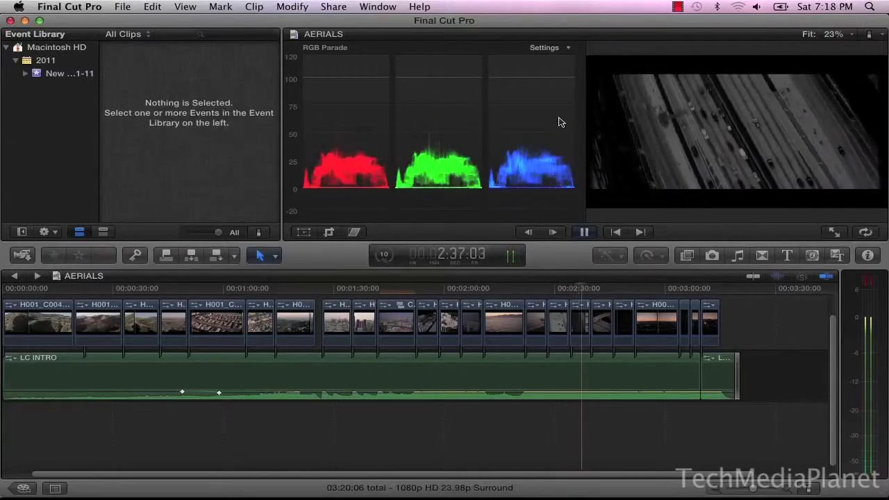
Switch the waveform to Luma and stop playback at 2:45:07.
left_click(556, 48)
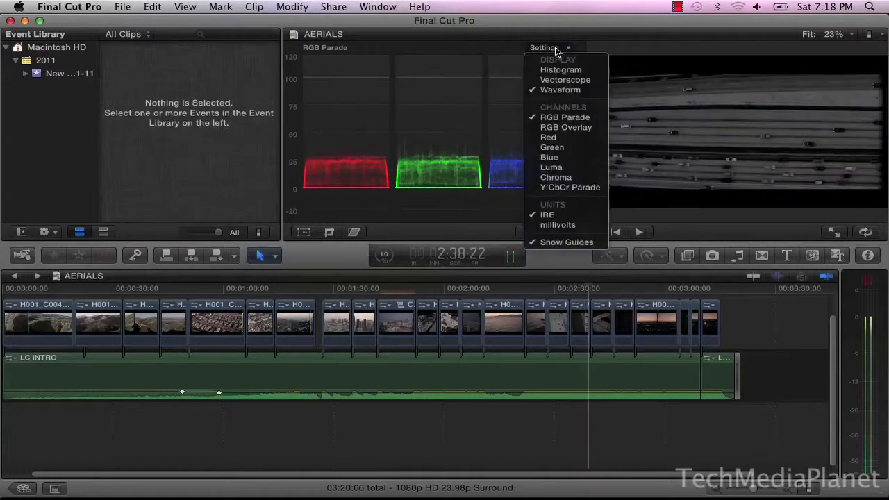
left_click(550, 167)
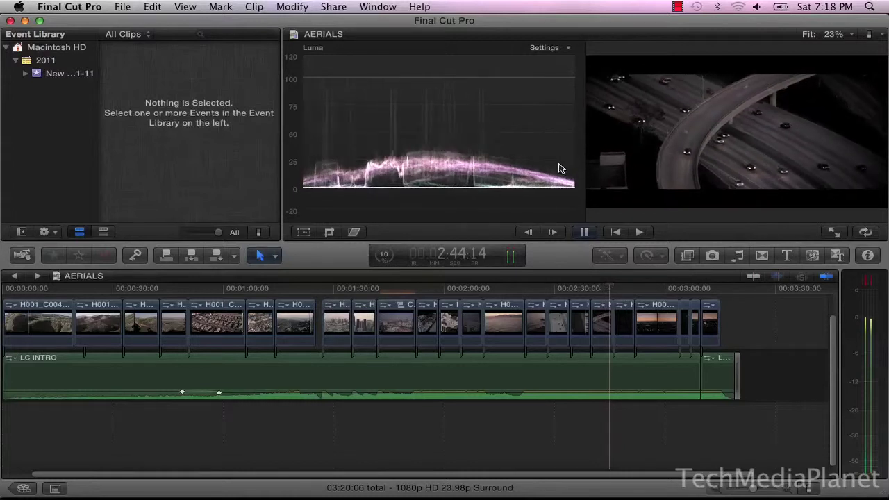
key("space")
scroll(296, 423, "left", 3)
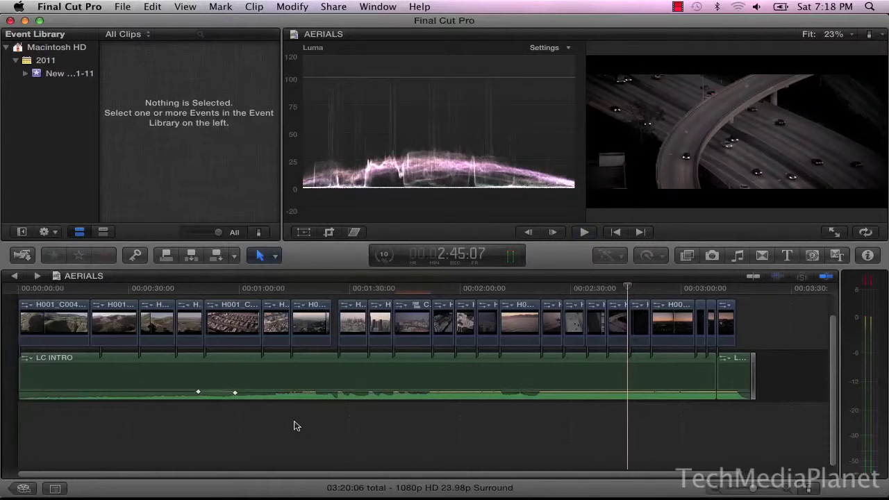
scroll(338, 357, "up", 3)
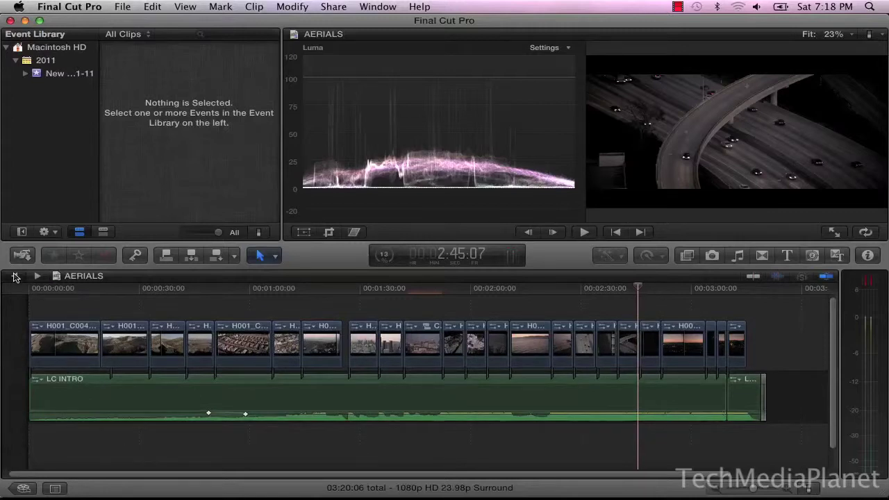
Open the AERIALS 2 project and move the playhead to around 2:26.
left_click(15, 277)
left_click(24, 490)
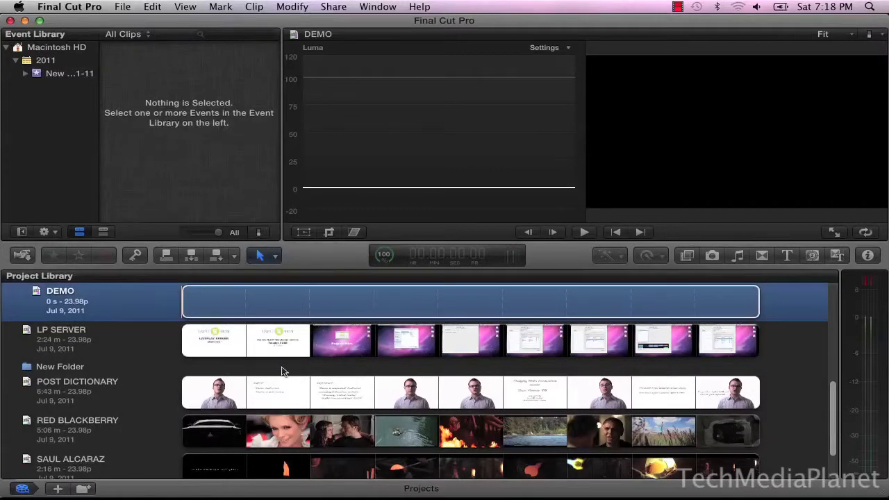
scroll(282, 371, "up", 10)
double_click(266, 369)
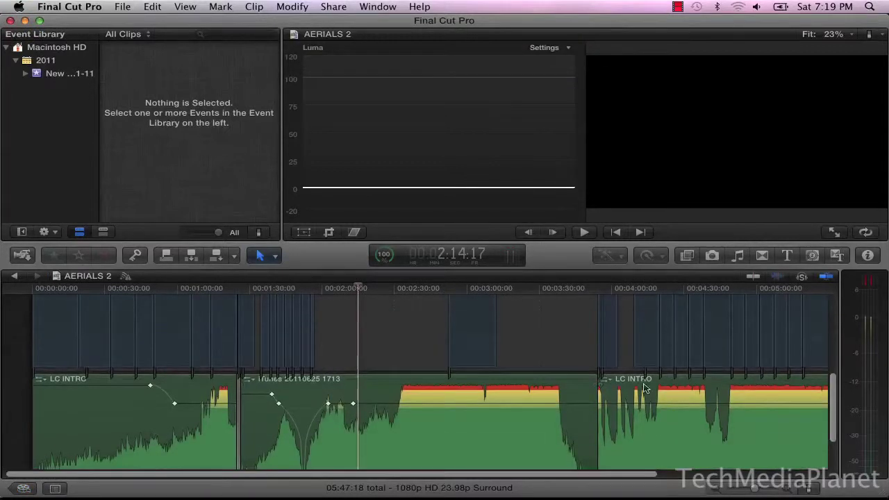
left_click(806, 489)
left_click(805, 489)
left_click_drag(389, 293, 386, 292)
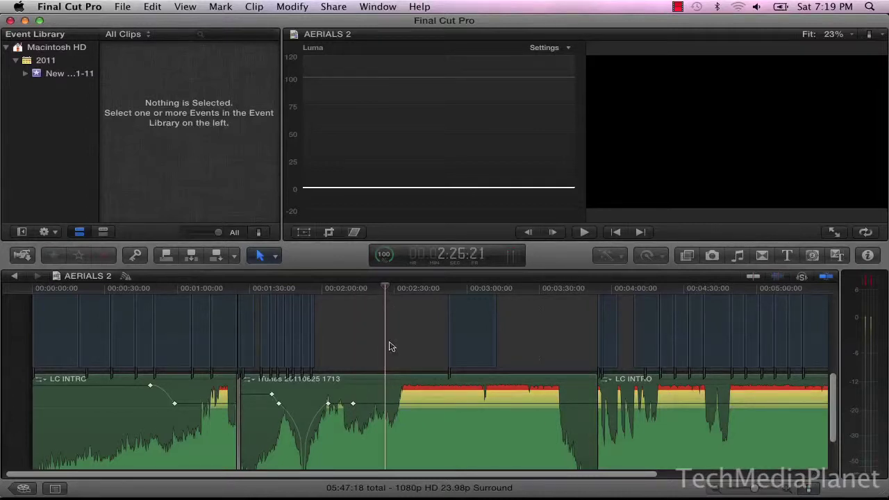
Add volume keyframes to the second audio clip and lower its level after the last one.
mouse_move(354, 407)
left_click(353, 404, "alt")
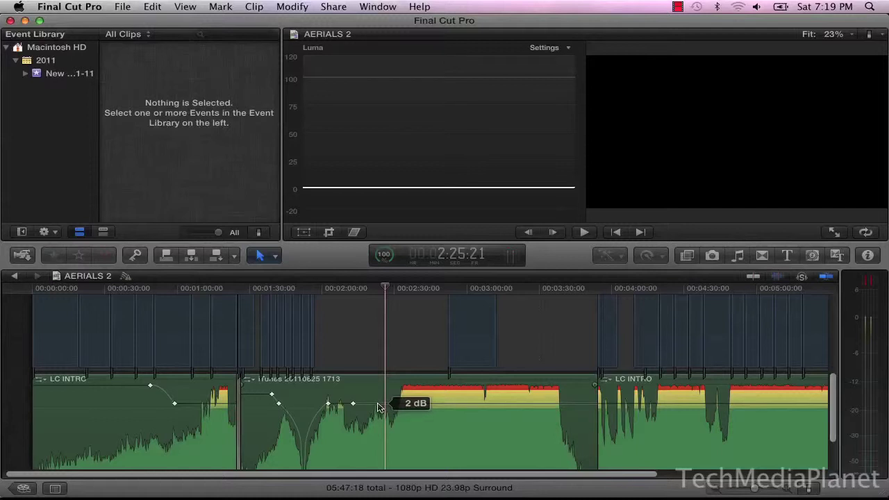
left_click(379, 403, "alt")
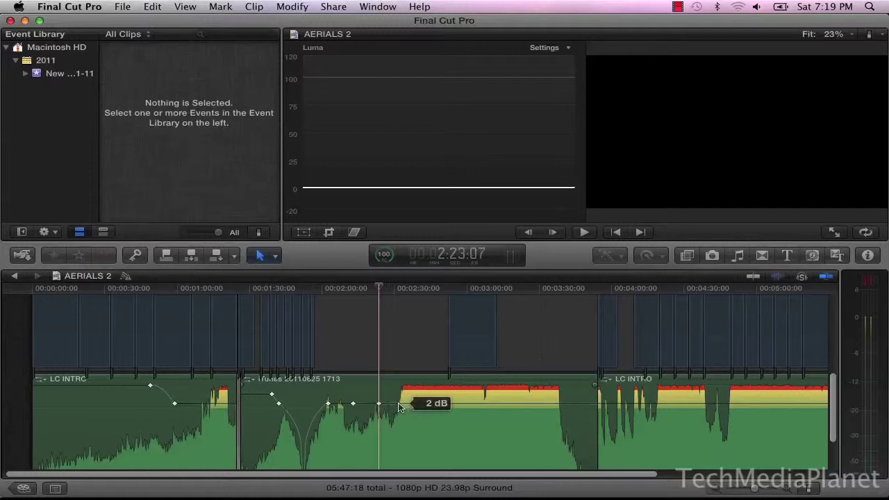
left_click(401, 406)
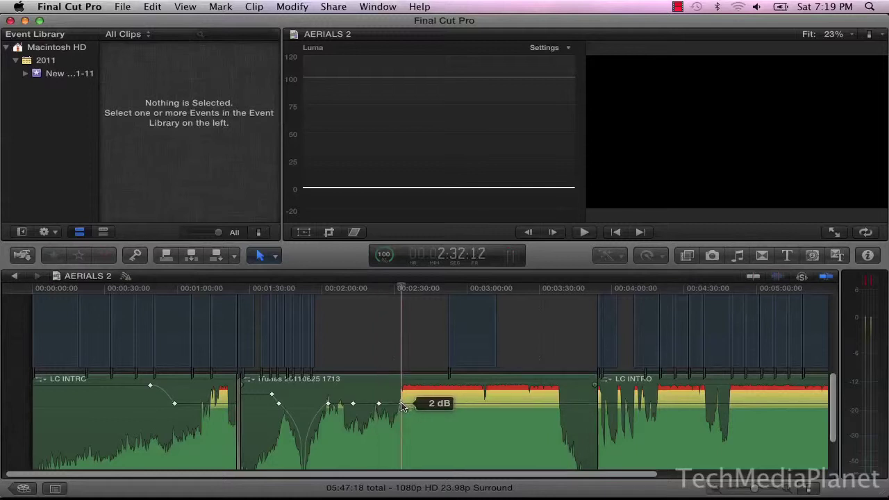
mouse_move(401, 407)
left_mouse_down()
mouse_move(401, 444)
mouse_move(401, 407)
left_mouse_up()
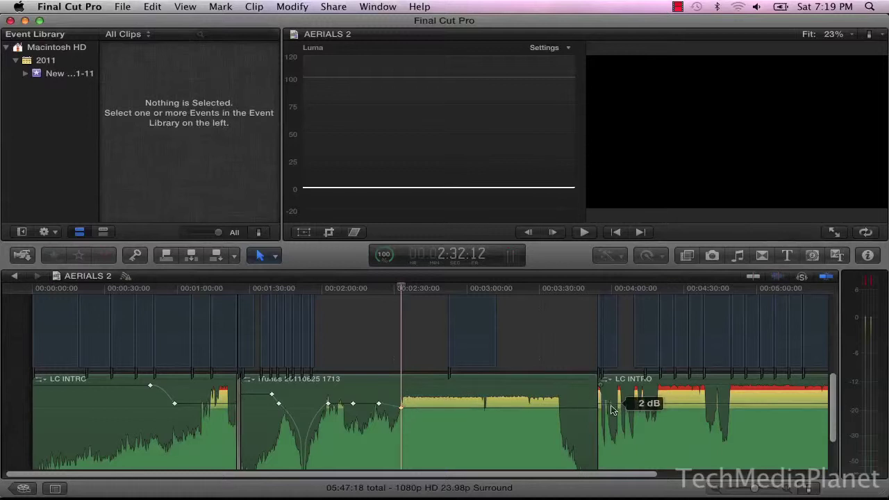
Keyframe the LC INTRO clip's volume, leaving a section raised to 2 dB.
mouse_move(610, 408)
left_mouse_down()
mouse_move(613, 416)
mouse_move(618, 382)
mouse_move(617, 412)
mouse_move(621, 400)
left_mouse_up()
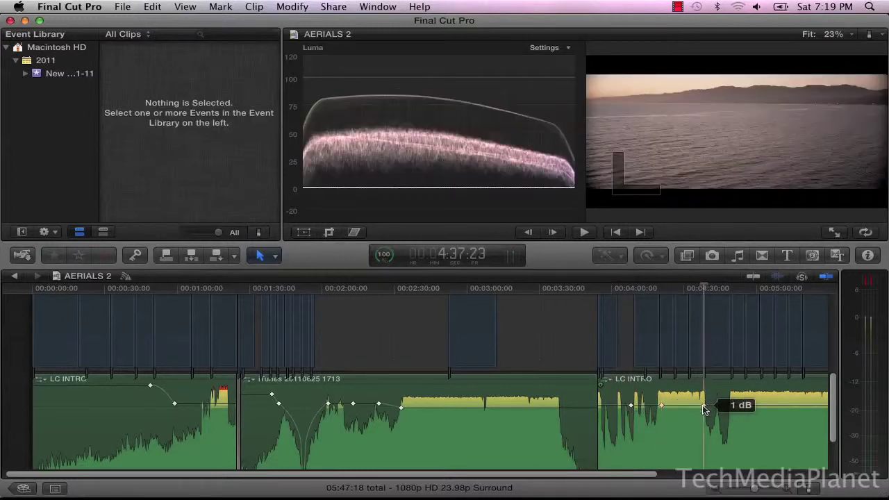
left_click_drag(706, 409, 703, 393)
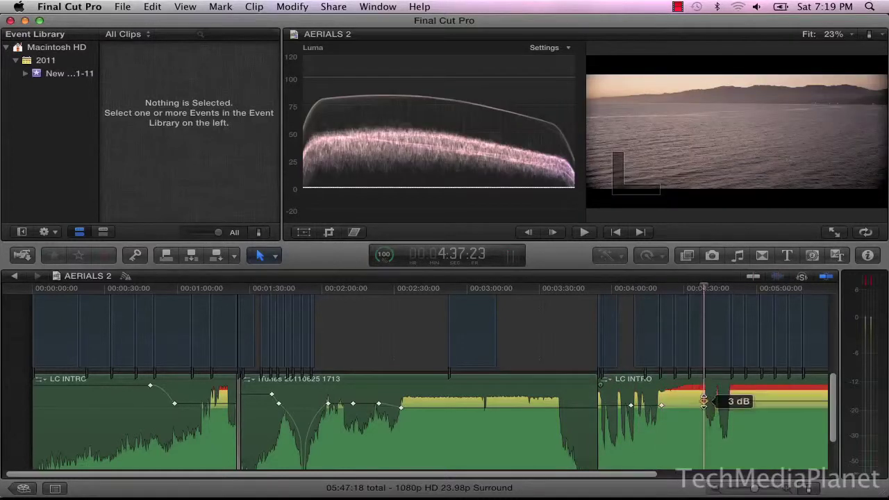
left_click_drag(704, 403, 682, 402)
left_click(679, 411)
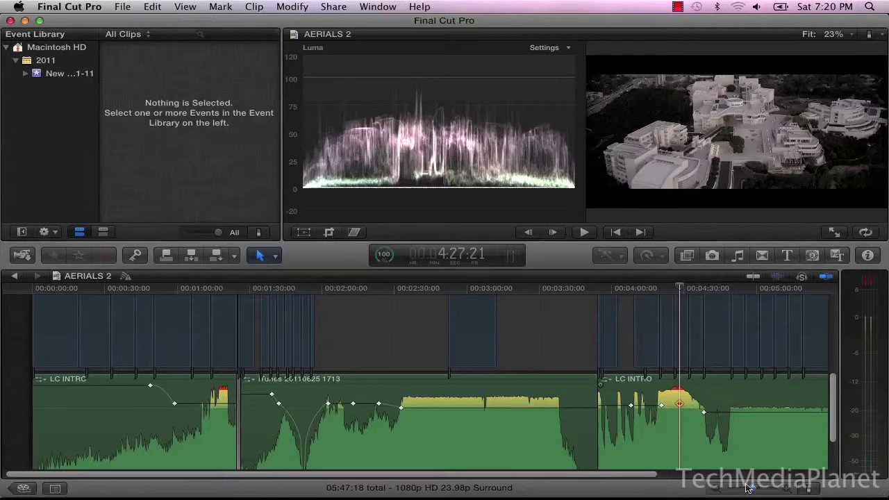
Fit the whole project in the timeline and show clips with taller audio waveforms.
left_click_drag(738, 490, 735, 490)
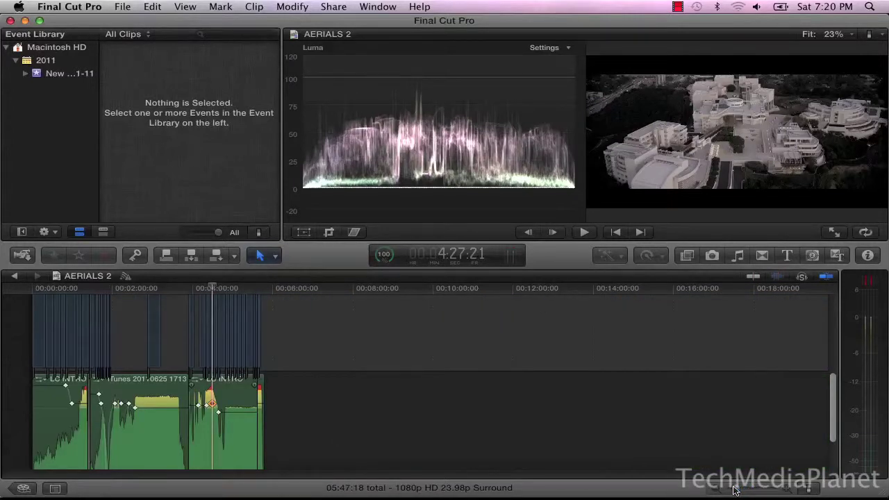
key("shift+z")
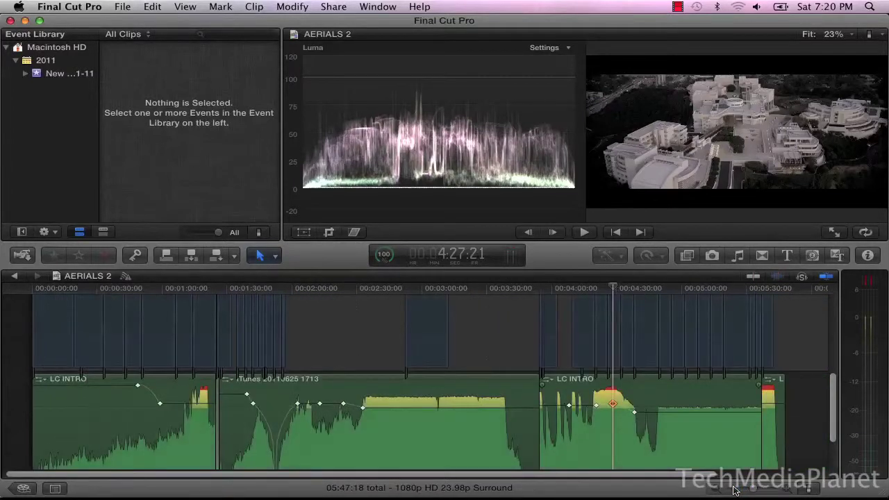
left_click(803, 490)
left_click(738, 416)
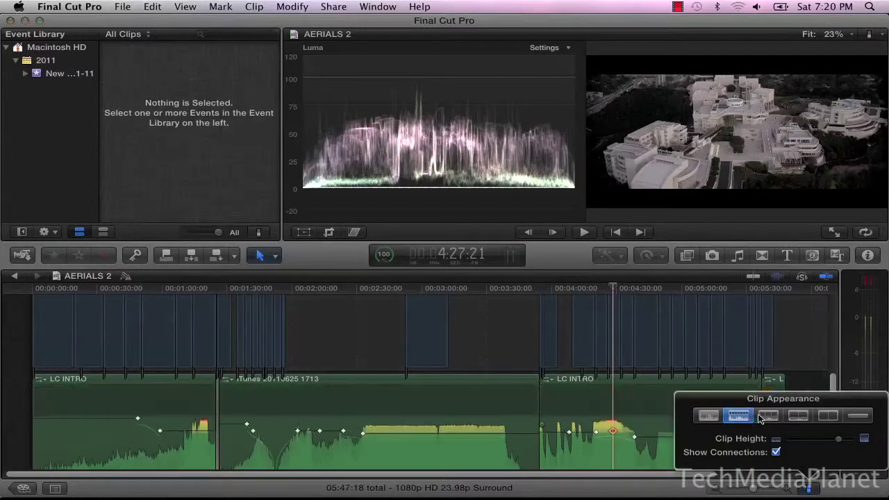
Compare other clip layouts, return to tall waveforms, and reduce the clip height slightly.
left_click(764, 416)
left_click(799, 415)
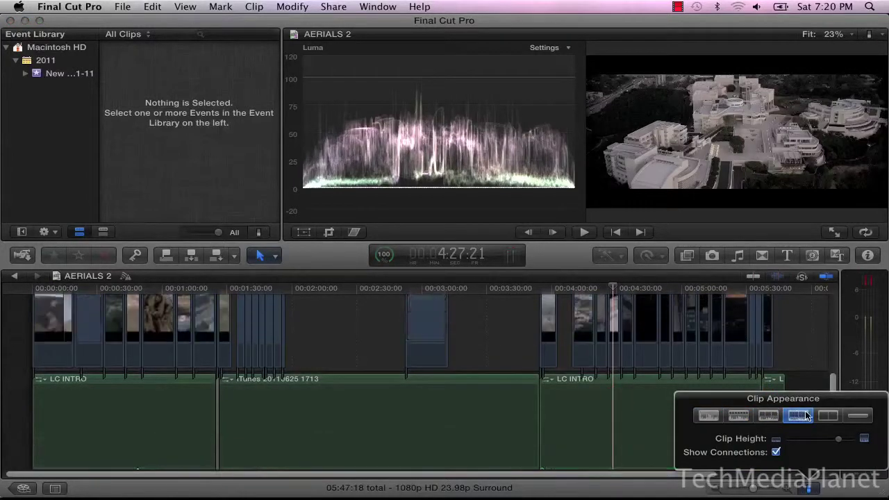
left_click(823, 415)
left_click(736, 416)
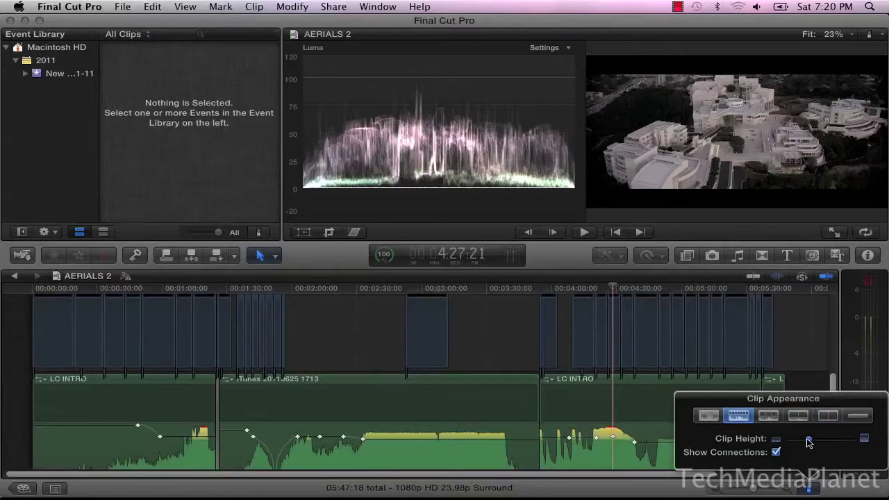
left_click_drag(808, 443, 804, 443)
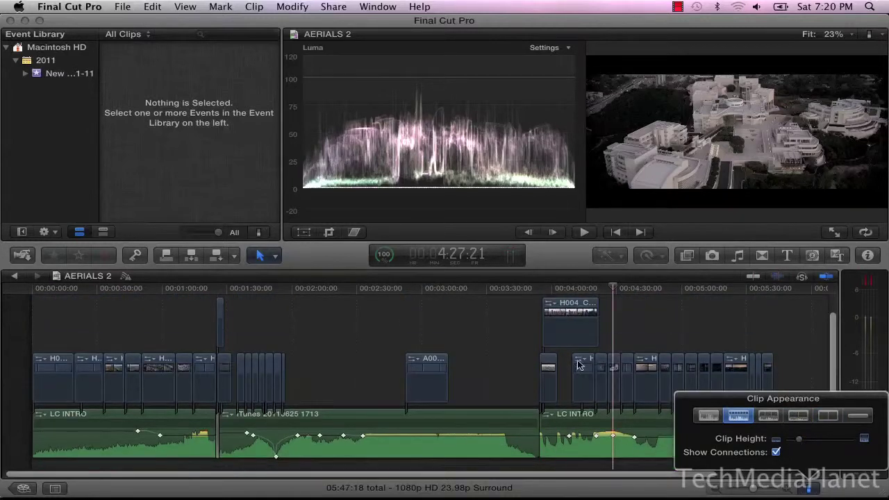
left_click(516, 335)
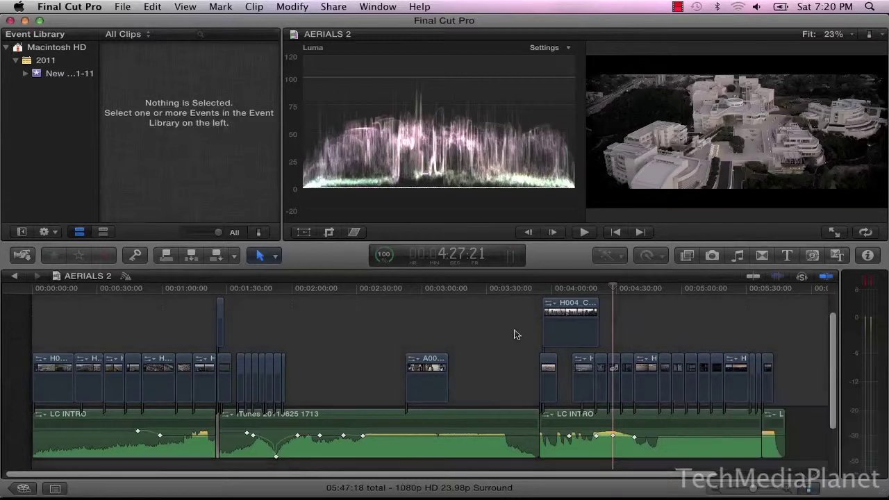
Zoom the timeline in around 1:32 and start playback.
left_click(175, 292)
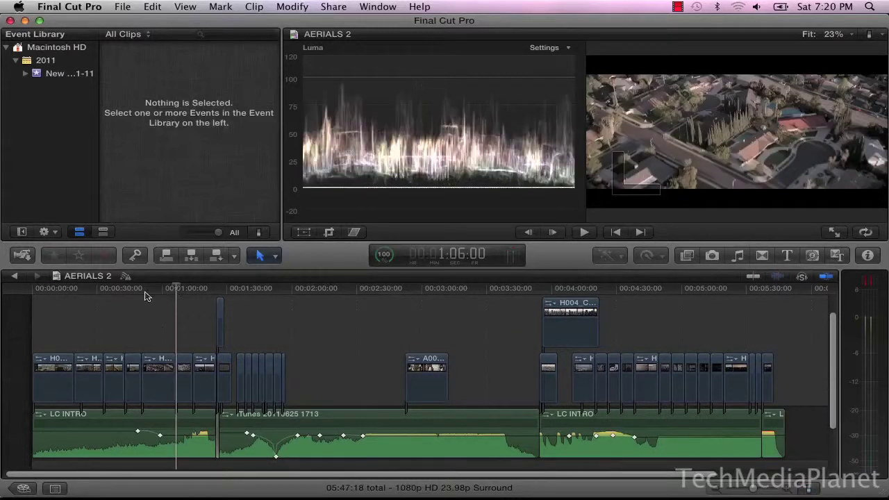
left_click(233, 292)
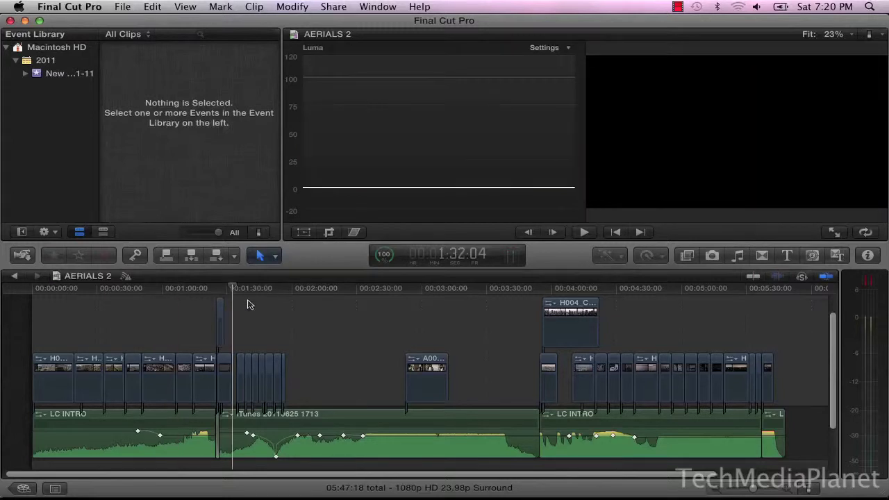
key("super+equal")
key("space")
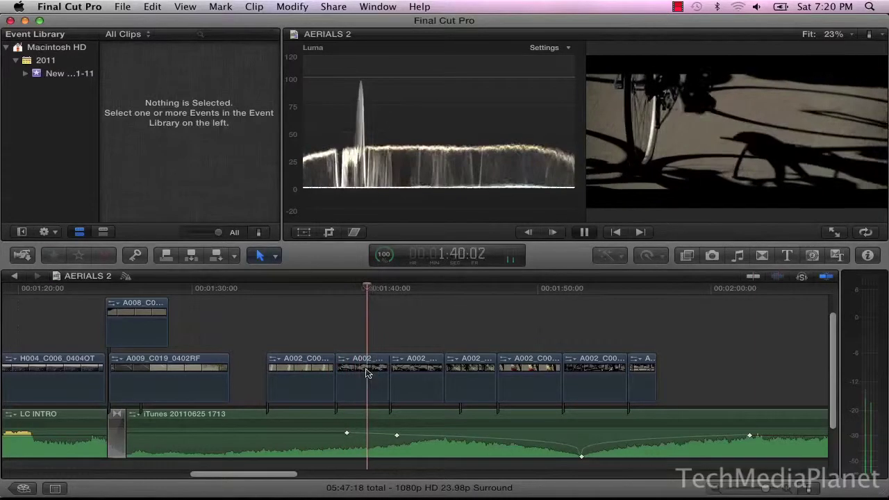
Move A002 clips out of and along the storyline during playback, then undo the moves.
left_click_drag(367, 370, 425, 323)
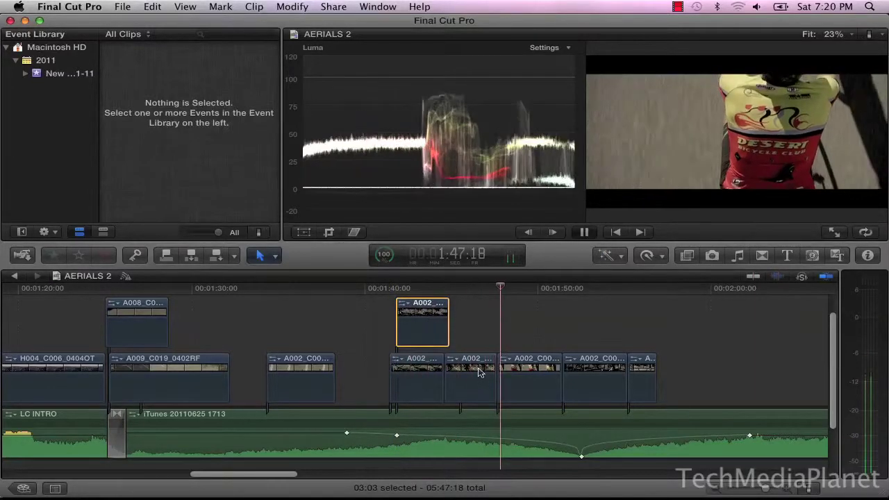
left_click_drag(480, 365, 543, 321)
left_click_drag(517, 373, 470, 377)
key("super+z")
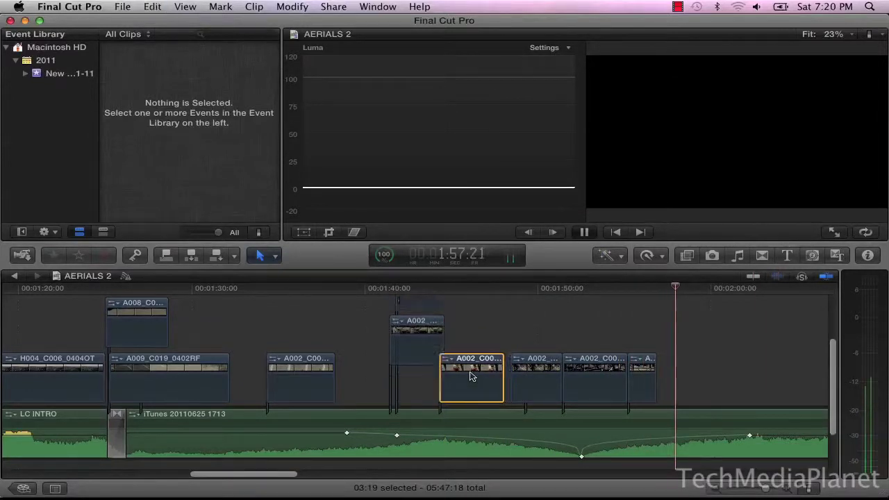
key("super+z")
key("super+z")
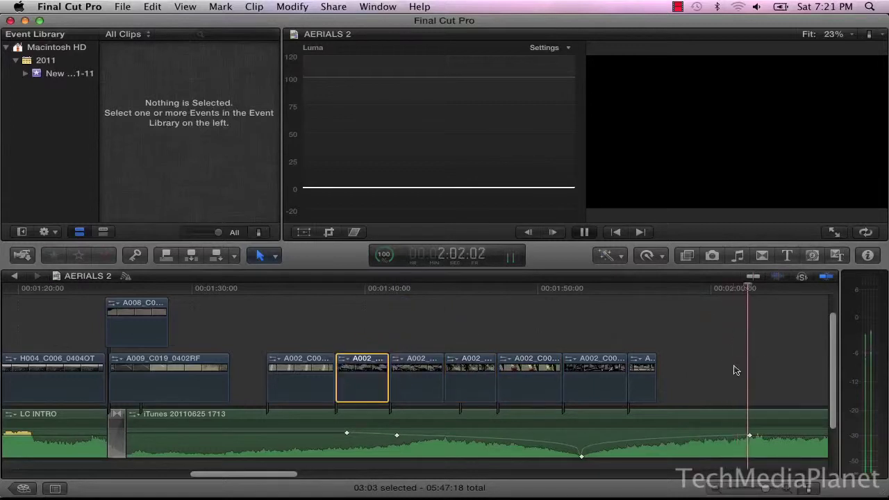
left_click(289, 289)
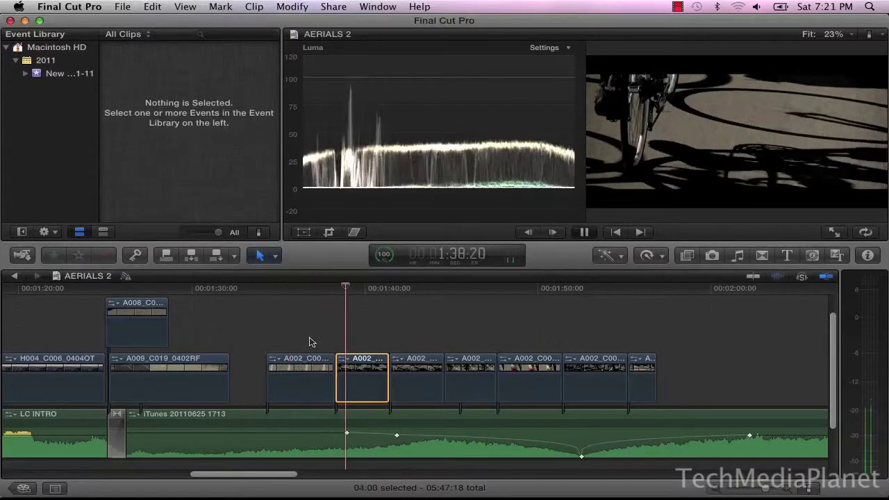
left_click_drag(295, 354, 407, 333)
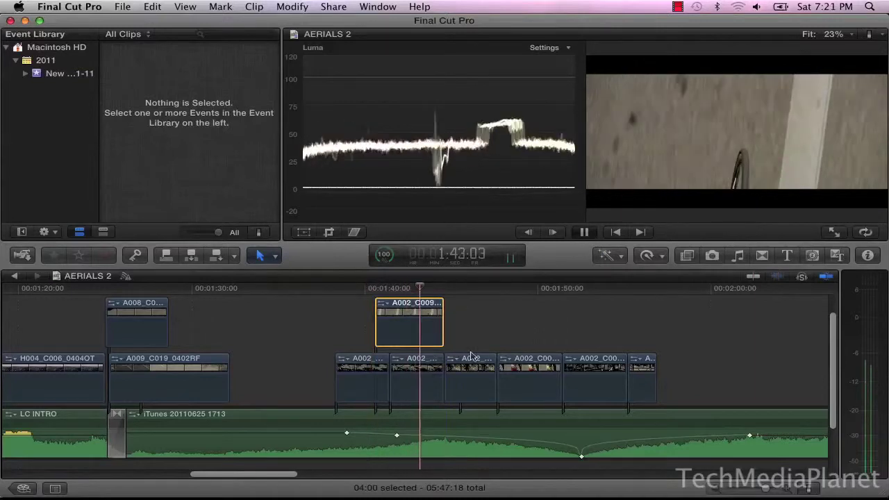
left_click(464, 322)
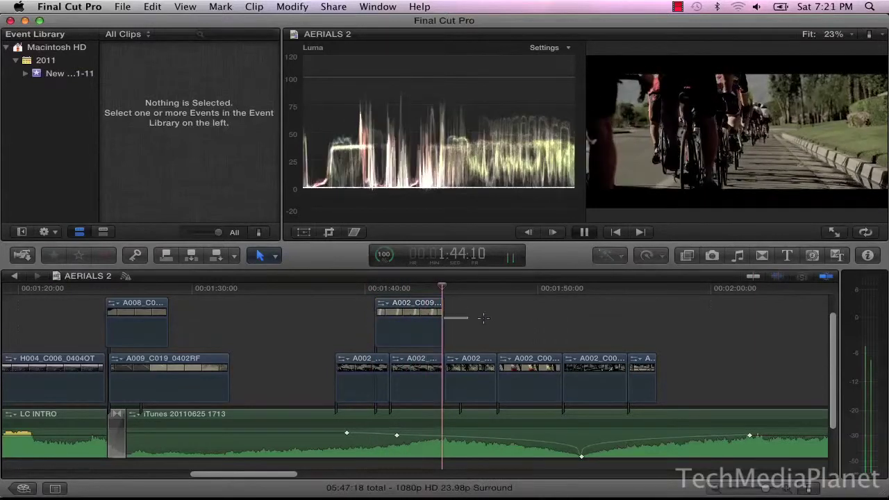
left_click(442, 324)
key("shift+slash")
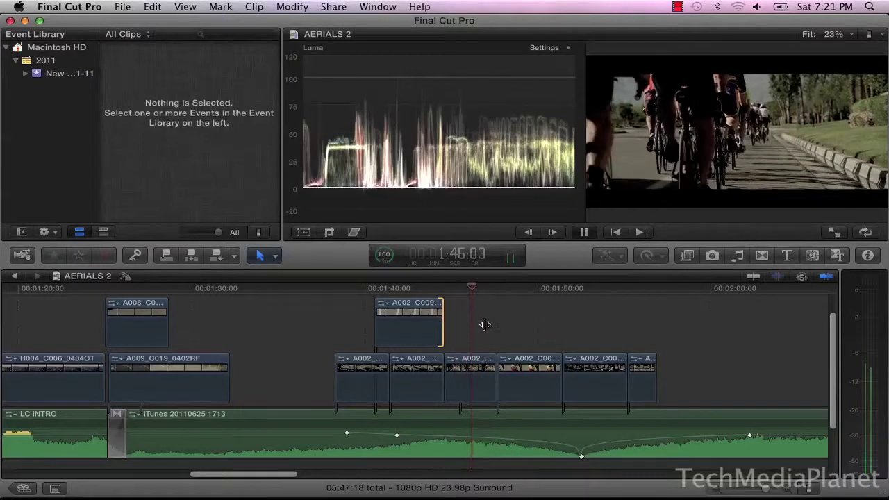
left_click_drag(506, 323, 528, 322)
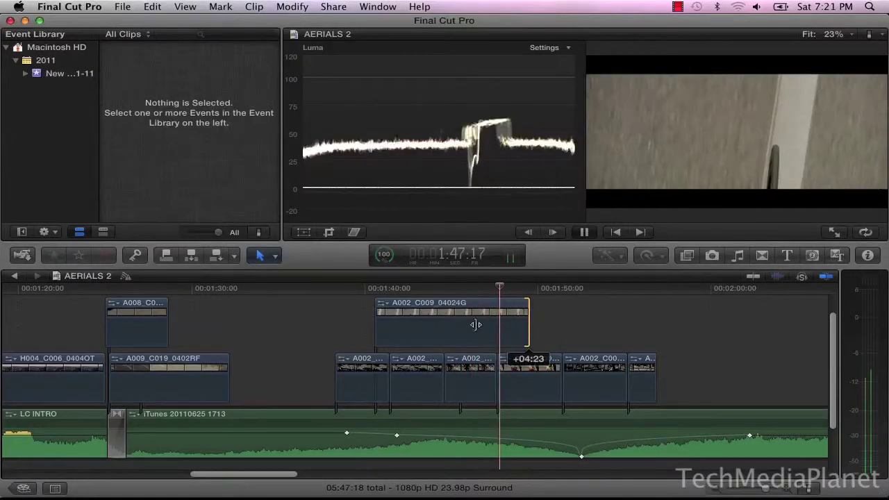
left_click_drag(469, 324, 492, 327)
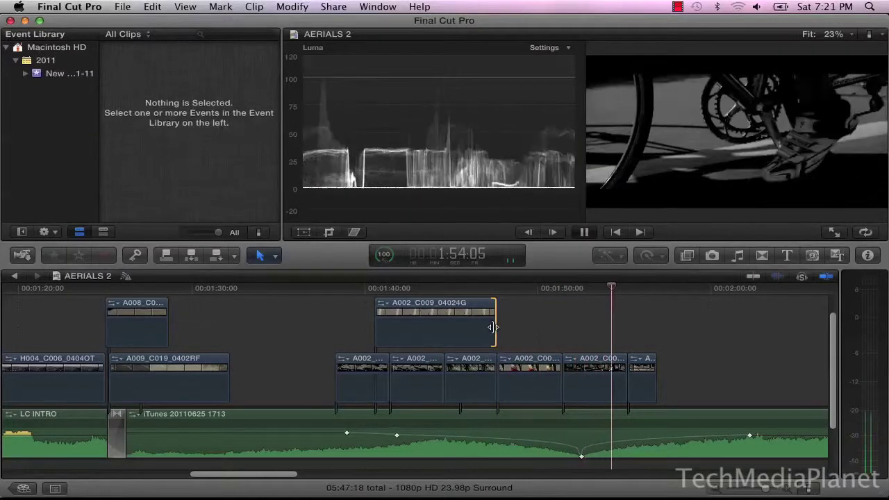
key("super+z")
key("super+z")
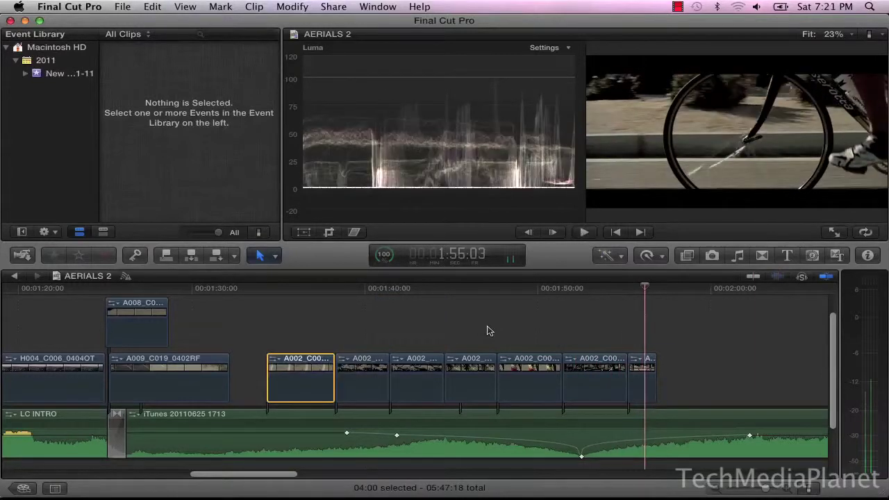
Fit the project, play from about 0:36, and lift the clip there out of the storyline.
key("shift+z")
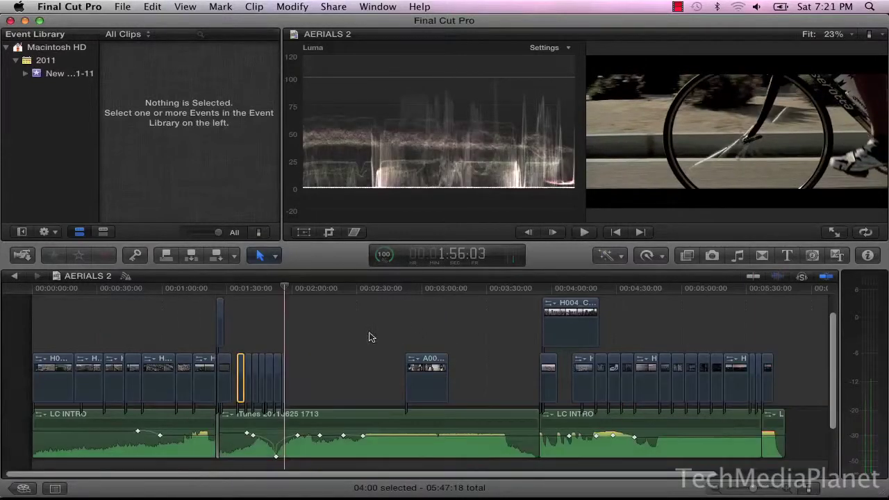
left_click_drag(167, 289, 109, 294)
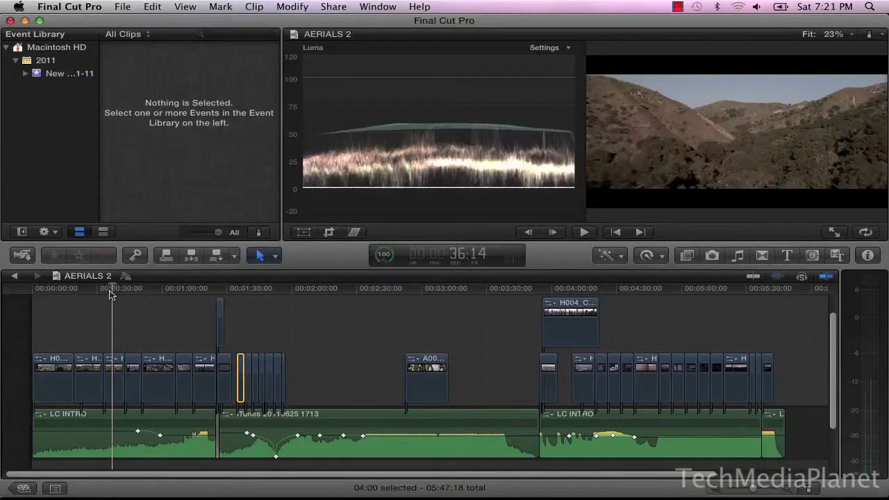
key("space")
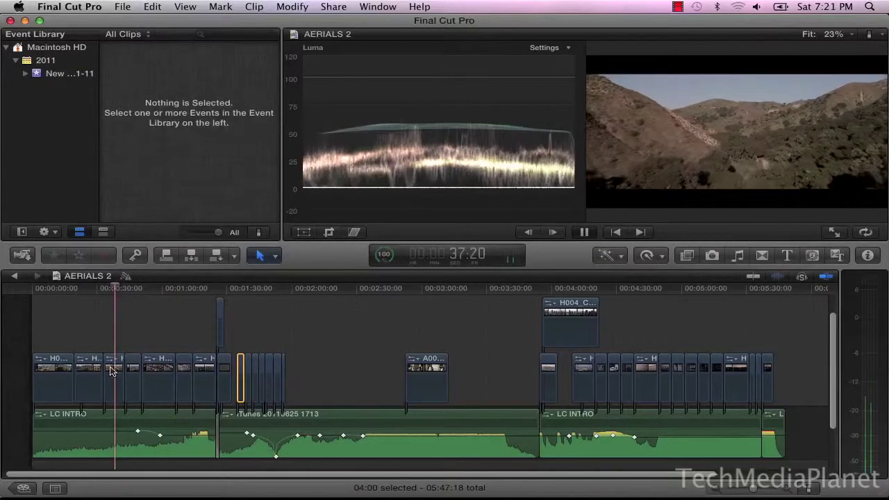
left_click(112, 372)
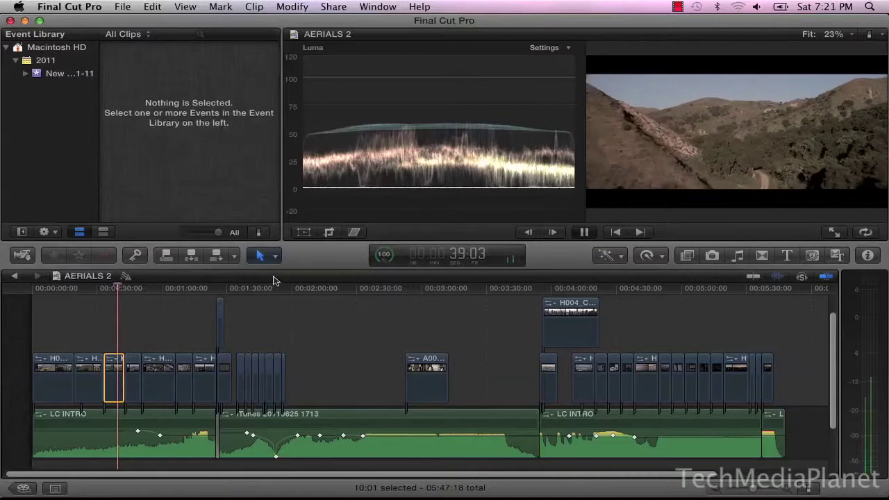
key("alt+super+Up")
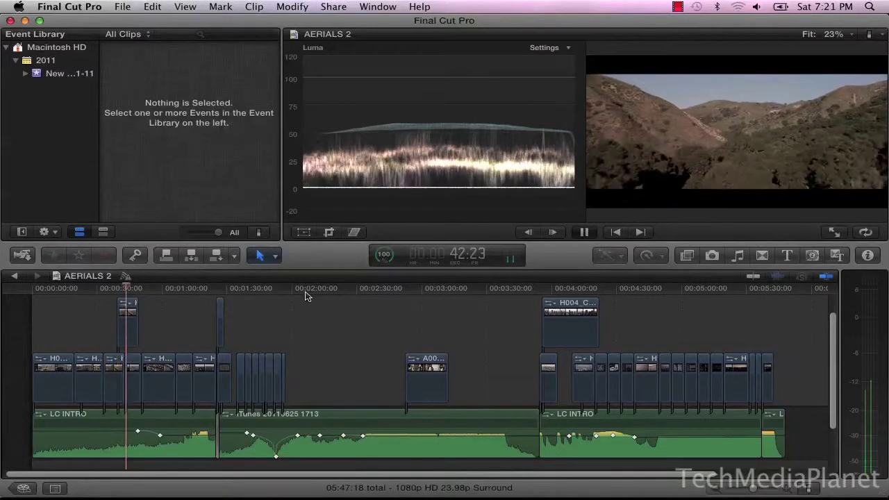
Copy the lifted clip and paste several stacked copies at the playhead.
key("alt+super+Up")
key("alt+super+Up")
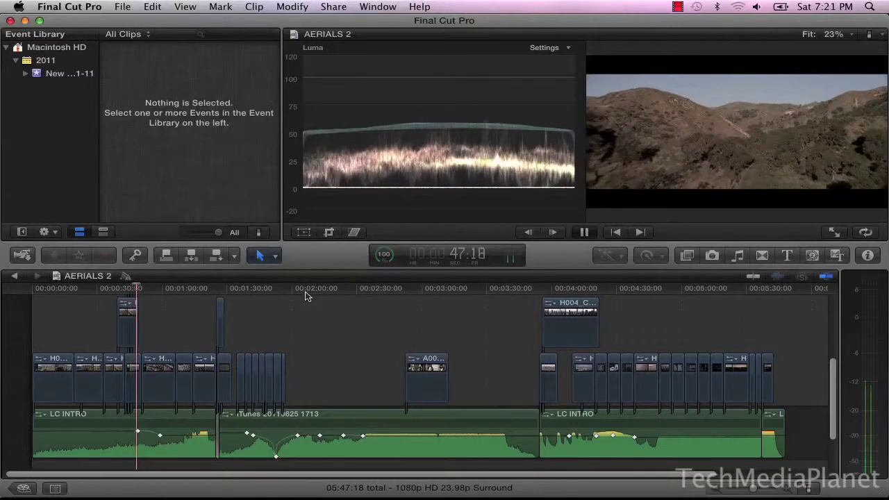
key("alt+super+Up")
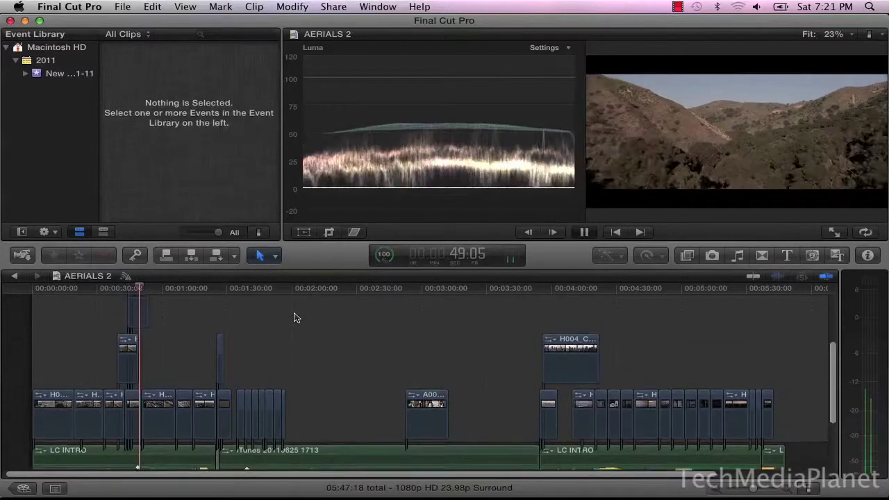
key("alt+super+Up")
key("alt+super+Up")
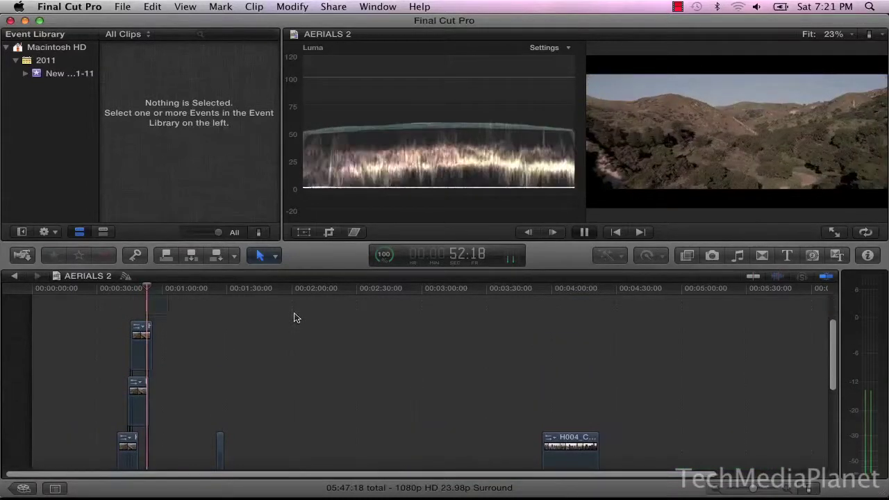
key("alt+super+Up")
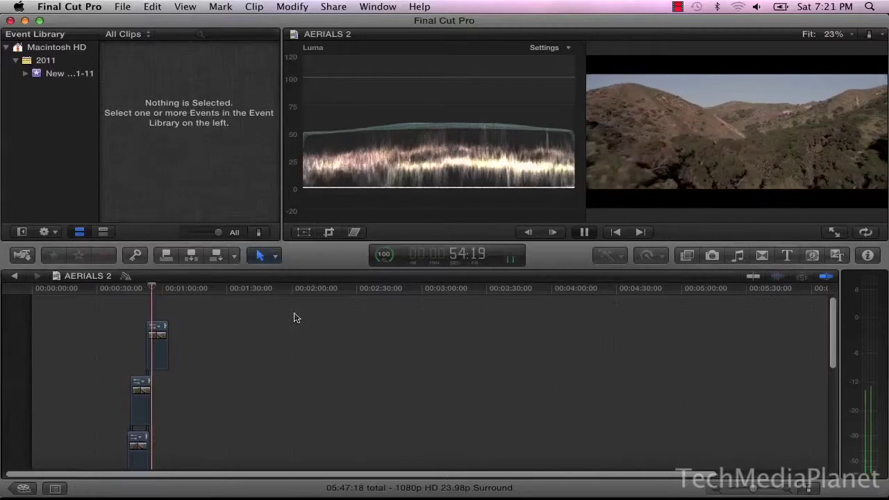
scroll(294, 318, "down", 5)
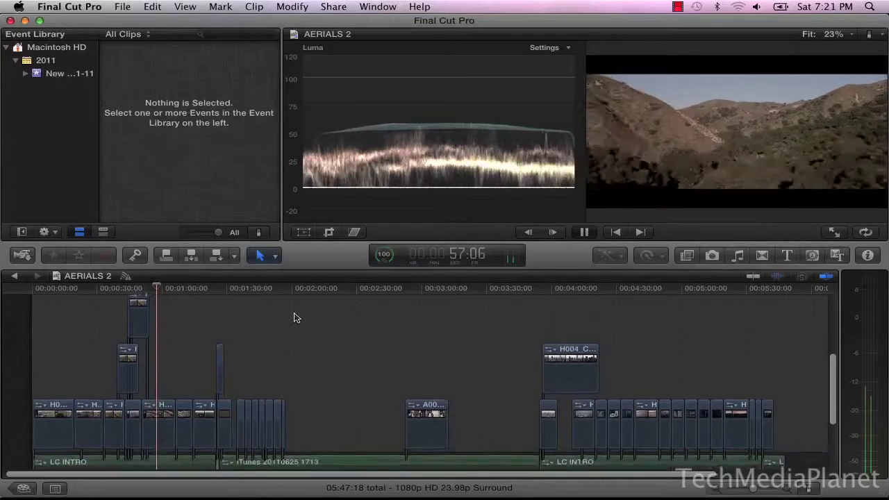
scroll(295, 316, "down", 3)
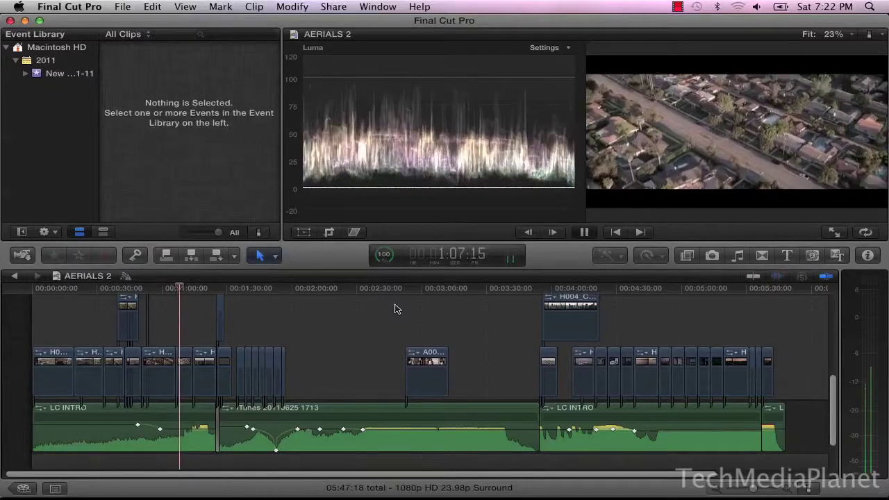
Stop playback and browse the Project Library's list of projects, including AERIALS and ECCLESIA.
key("space")
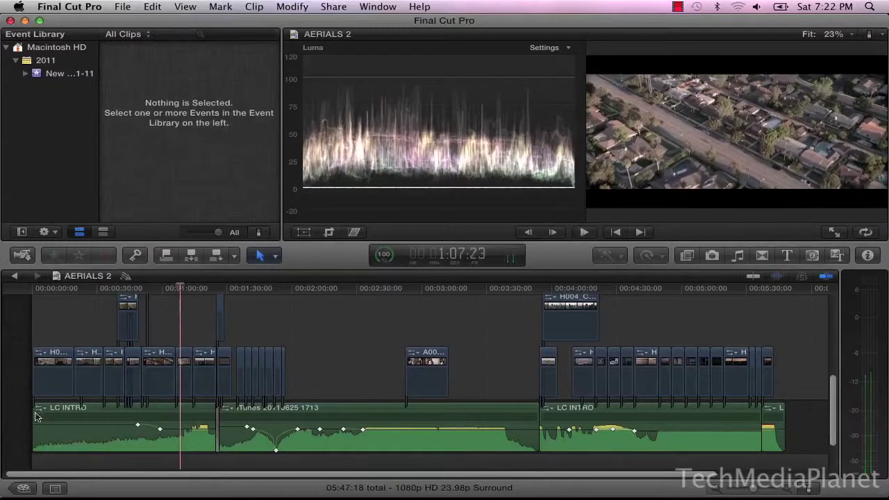
left_click(23, 489)
scroll(217, 380, "down", 2)
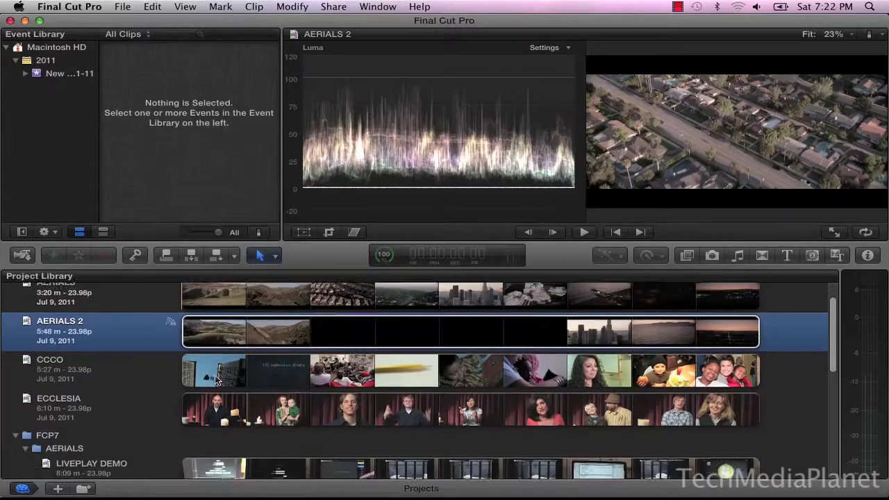
scroll(217, 380, "down", 10)
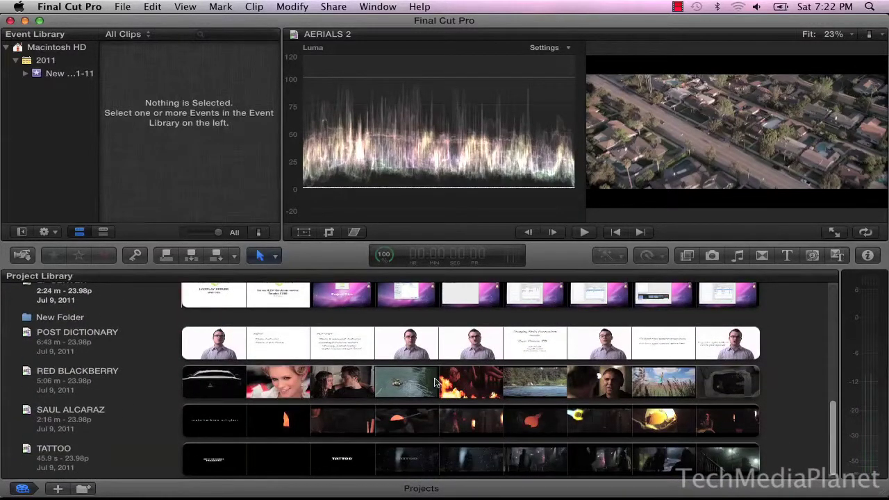
scroll(445, 396, "up", 12)
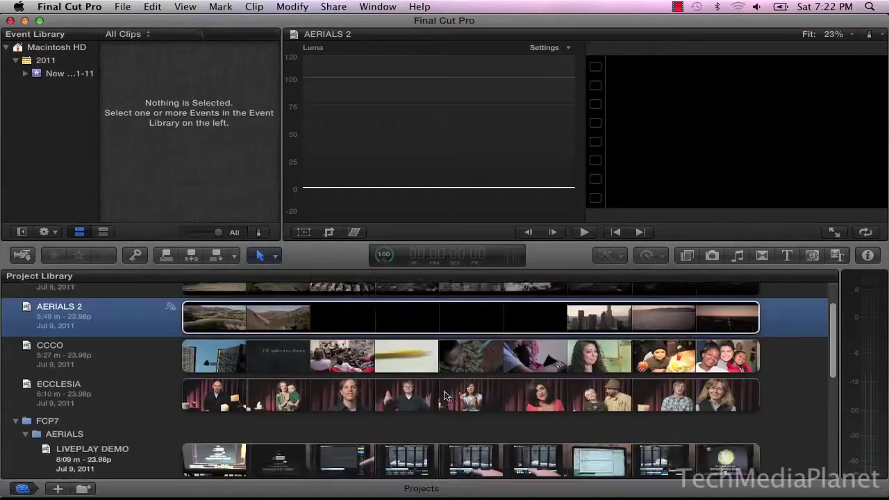
scroll(444, 396, "up", 1)
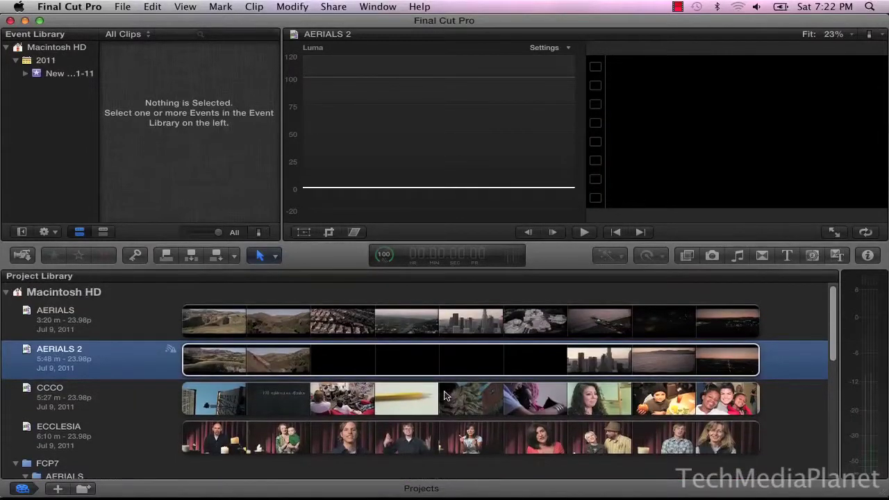